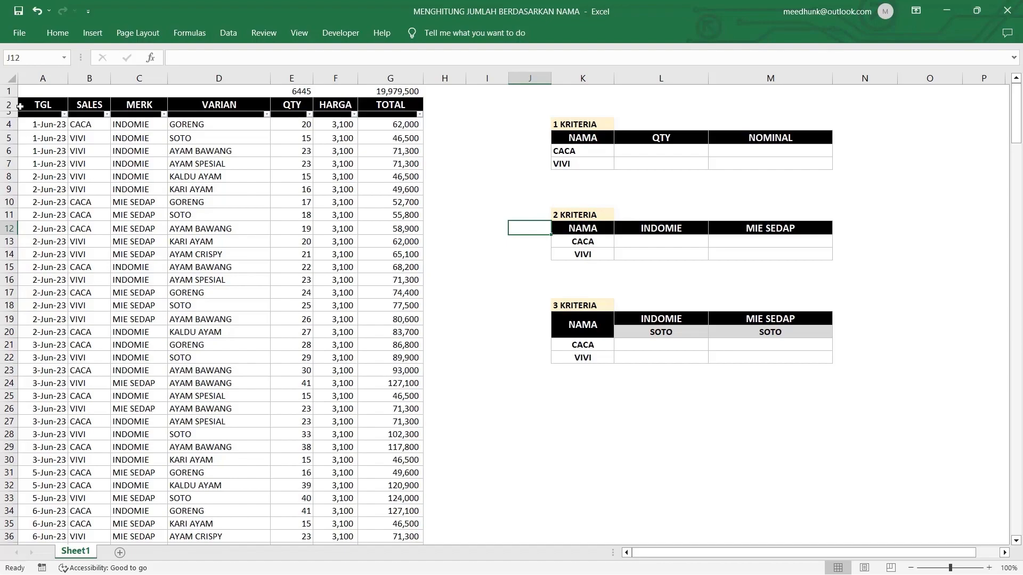
pyautogui.moveTo(42, 79); pyautogui.dragTo(367, 187)
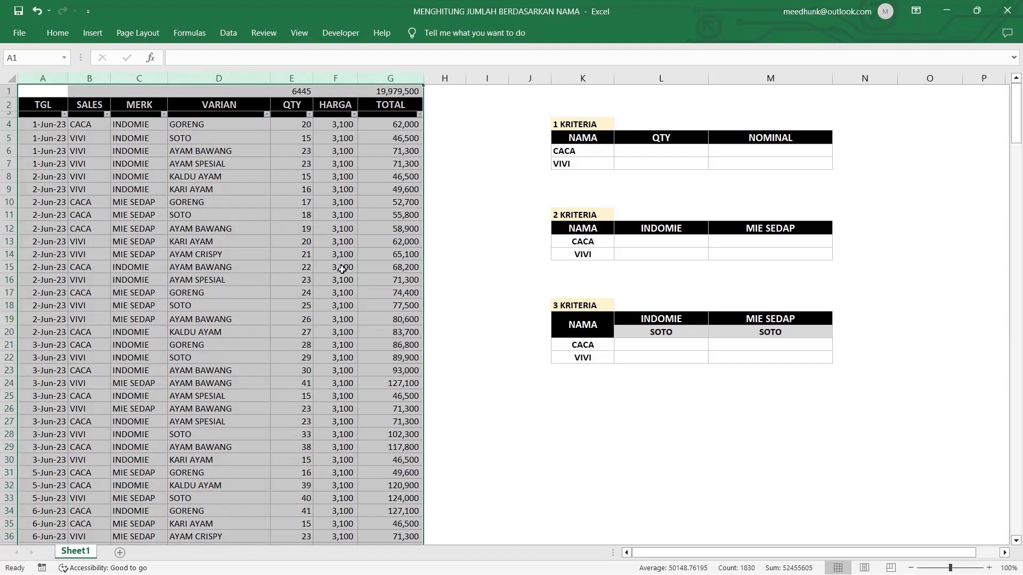
pyautogui.click(173, 224)
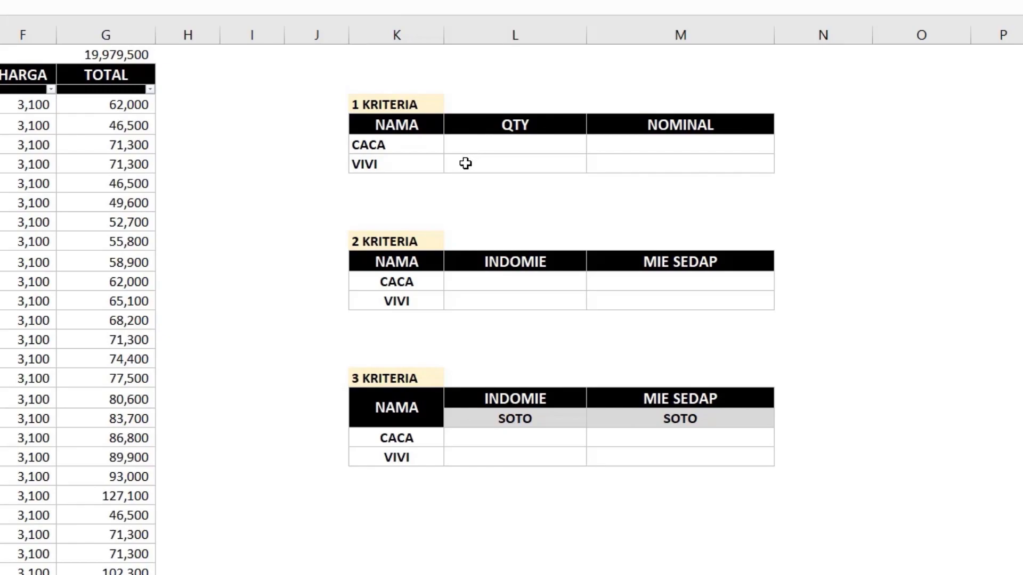
pyautogui.click(466, 195)
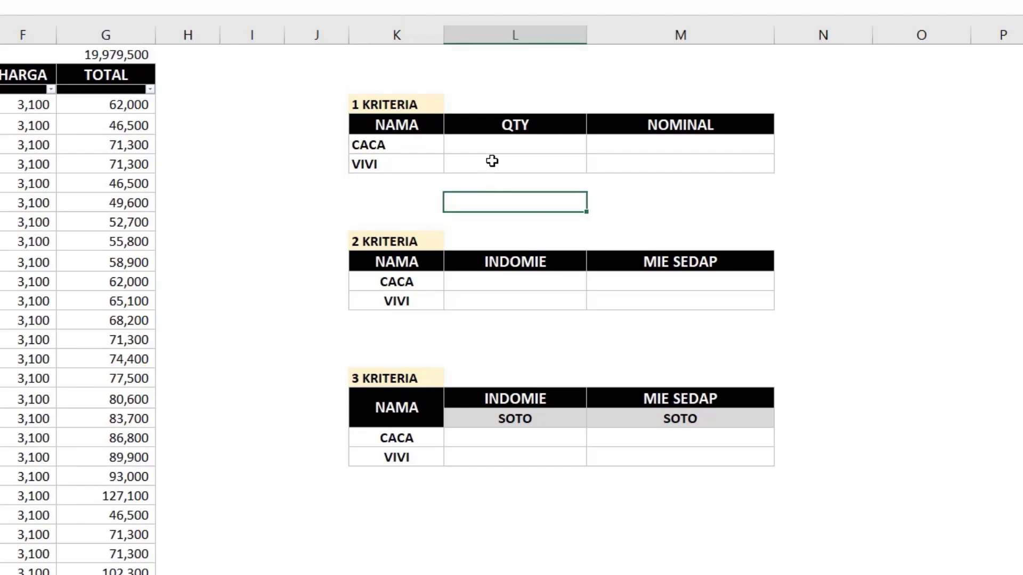
# Start a SUMIF formula in L6, the first QTY cell of the 1 KRITERIA table, with the SALES range B4:B270
pyautogui.click(499, 149)
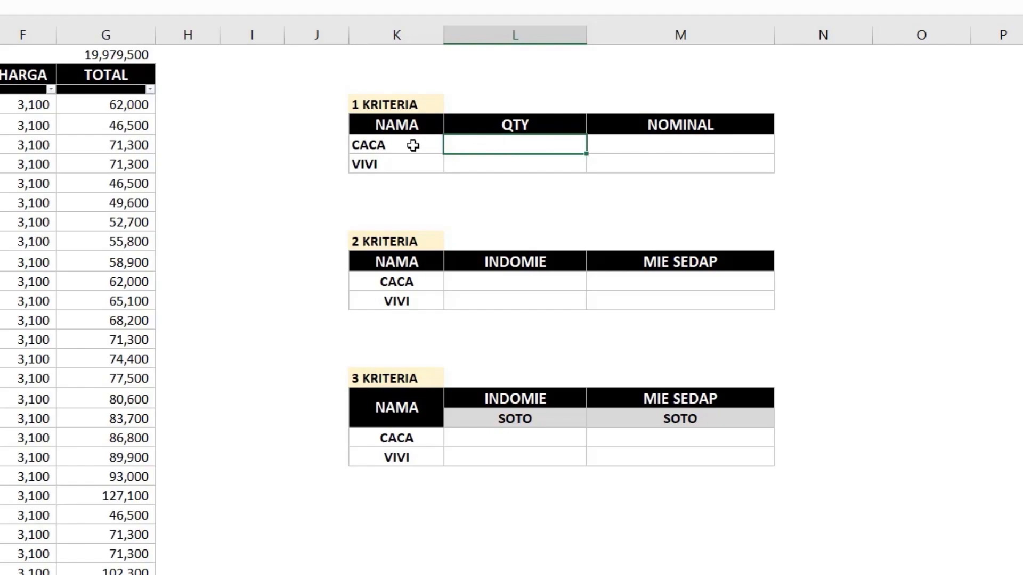
pyautogui.write('=SUMIF')
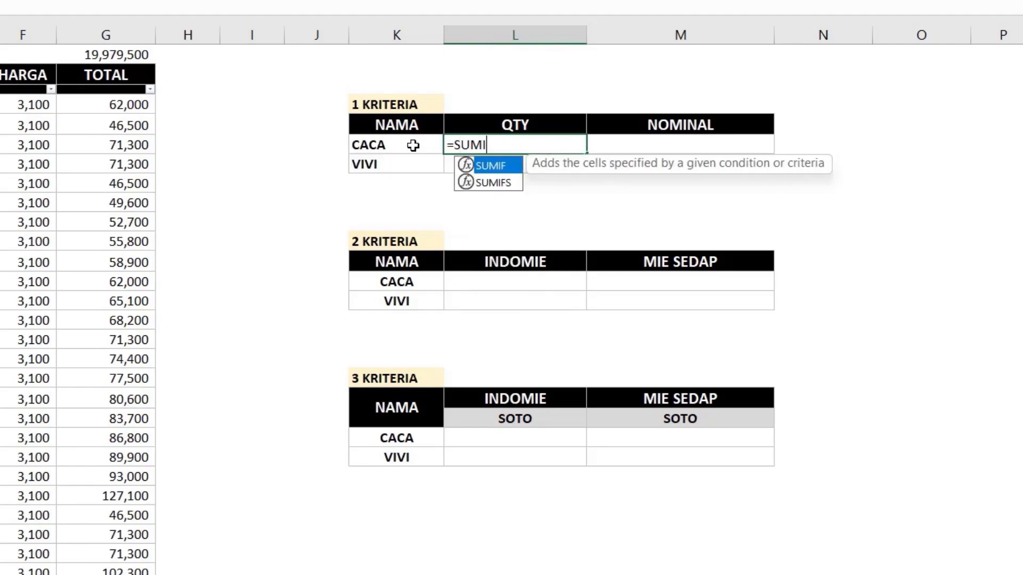
pyautogui.write('(')
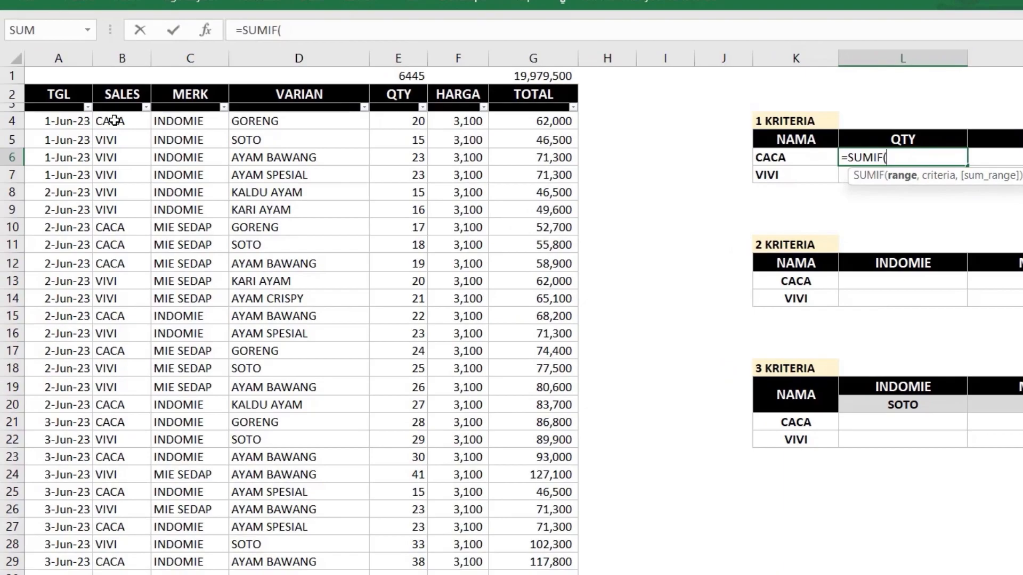
pyautogui.moveTo(114, 120); pyautogui.dragTo(111, 505)
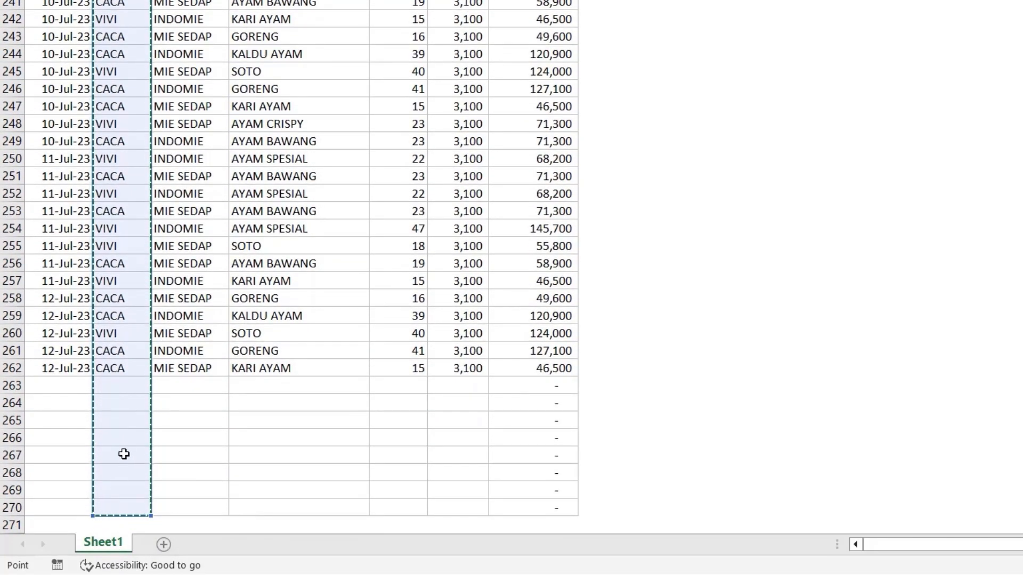
pyautogui.scroll(19, 206, 314)
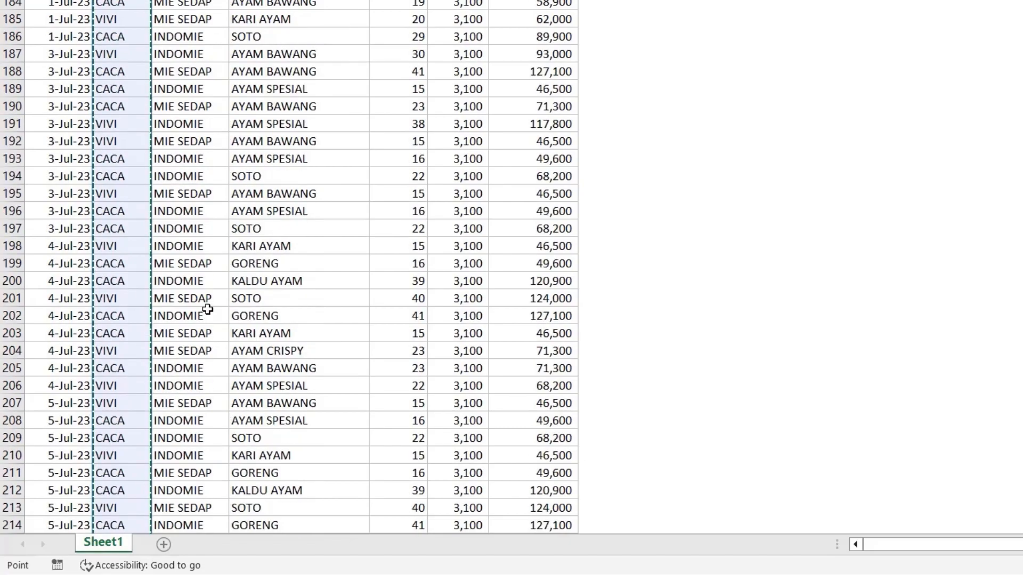
pyautogui.scroll(20, 207, 310)
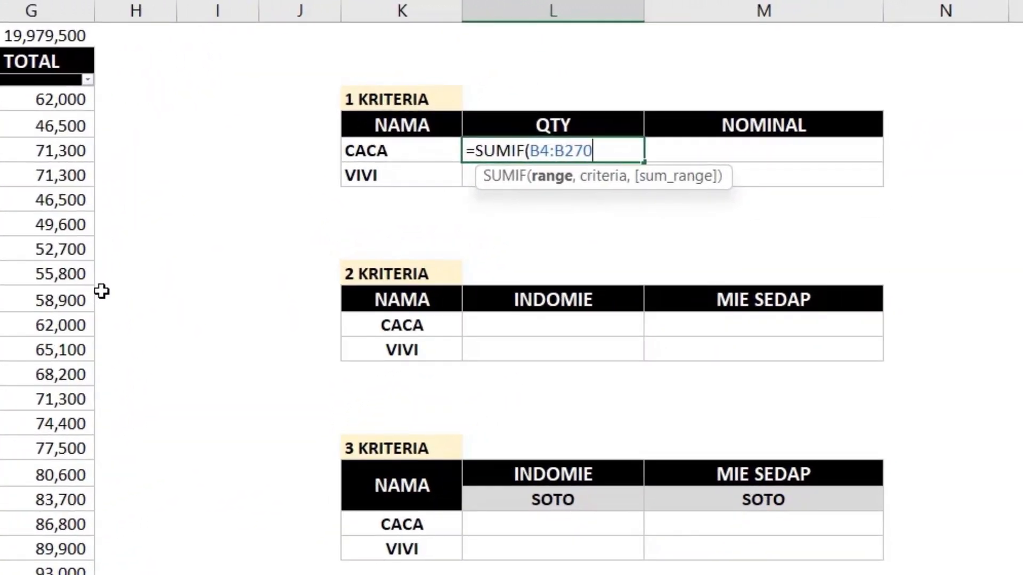
# Complete the SUMIF arguments with K6 as the criterion and E4:E270 as the sum range
pyautogui.write(',')
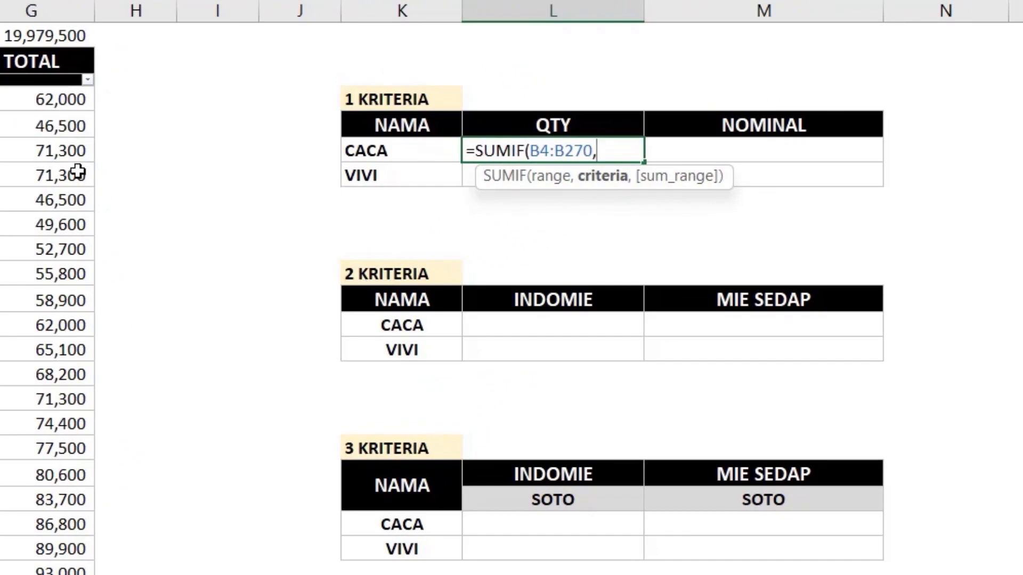
pyautogui.click(421, 152)
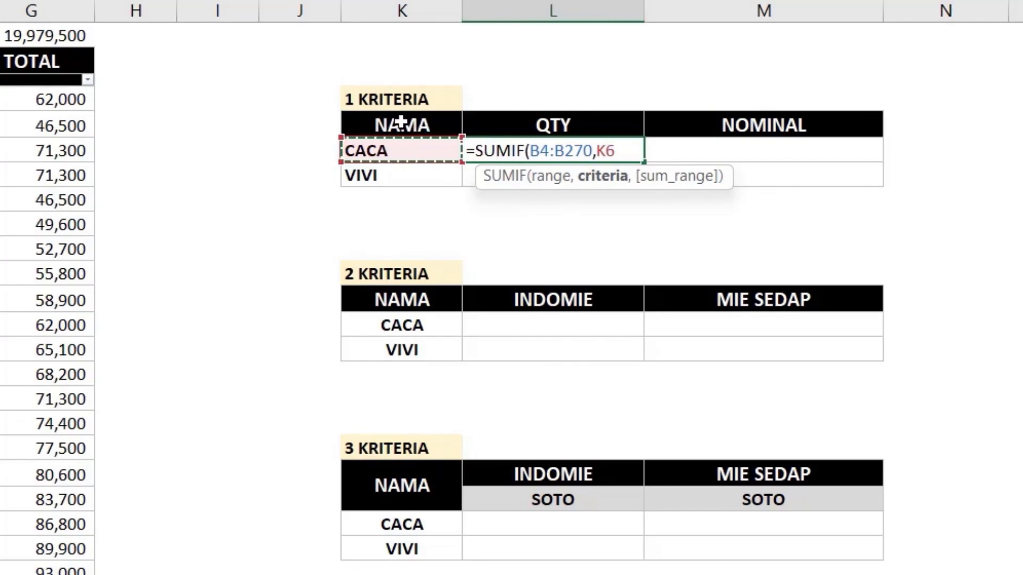
pyautogui.write(',')
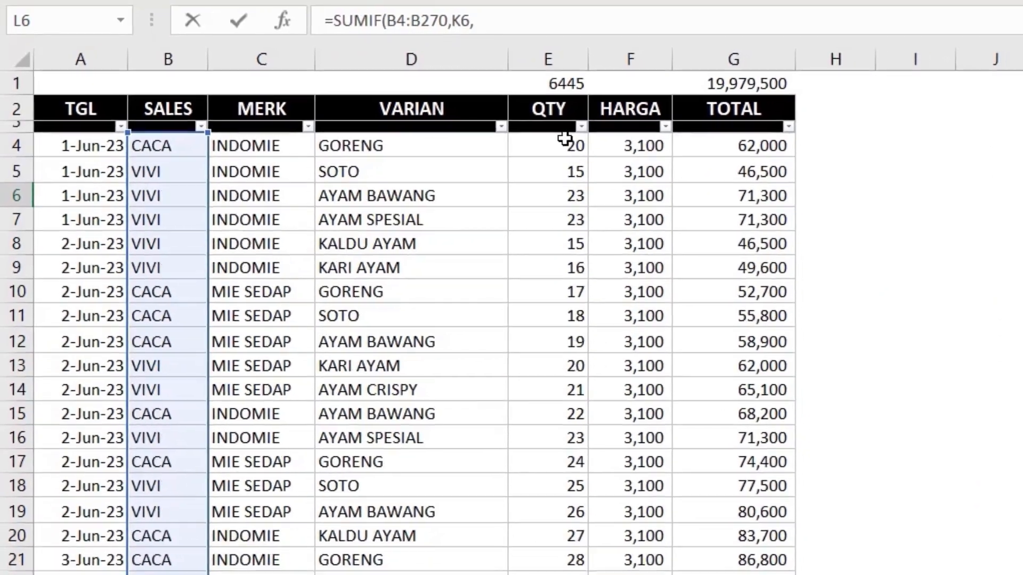
pyautogui.moveTo(580, 158); pyautogui.dragTo(554, 573)
pyautogui.moveTo(476, 541); pyautogui.dragTo(479, 513)
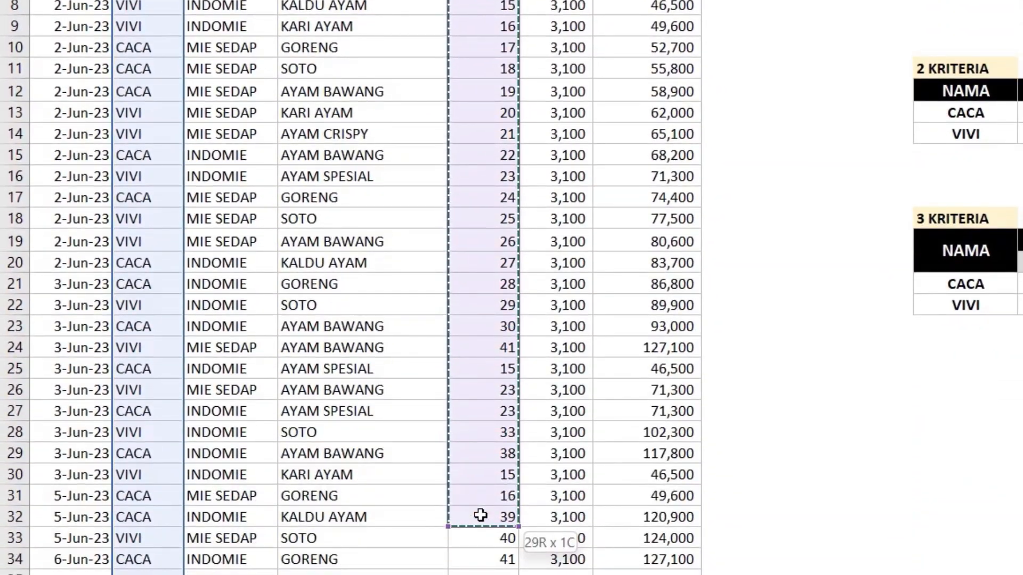
pyautogui.press('BackSpace')
pyautogui.press('BackSpace')
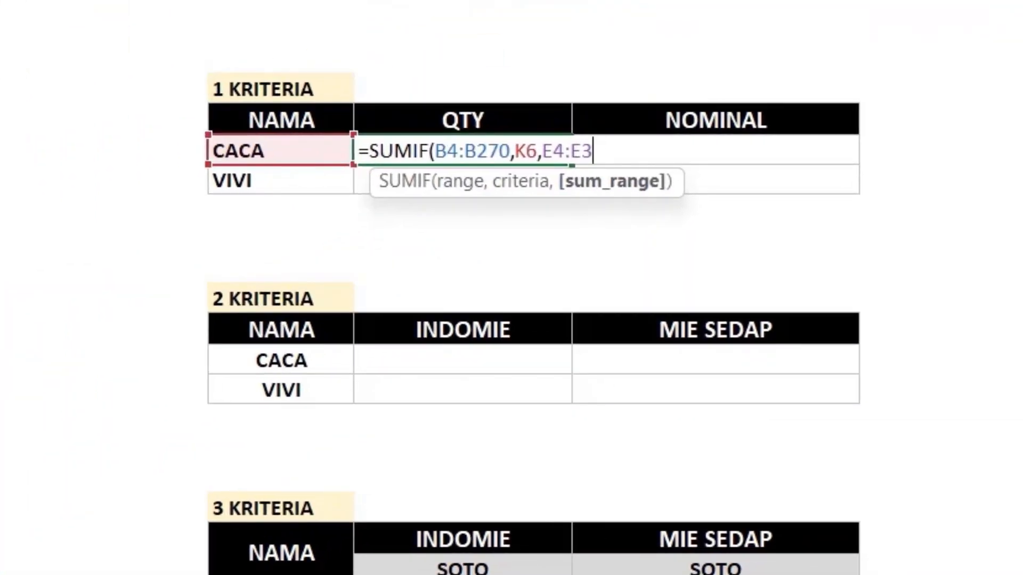
pyautogui.write('270')
pyautogui.write(',')
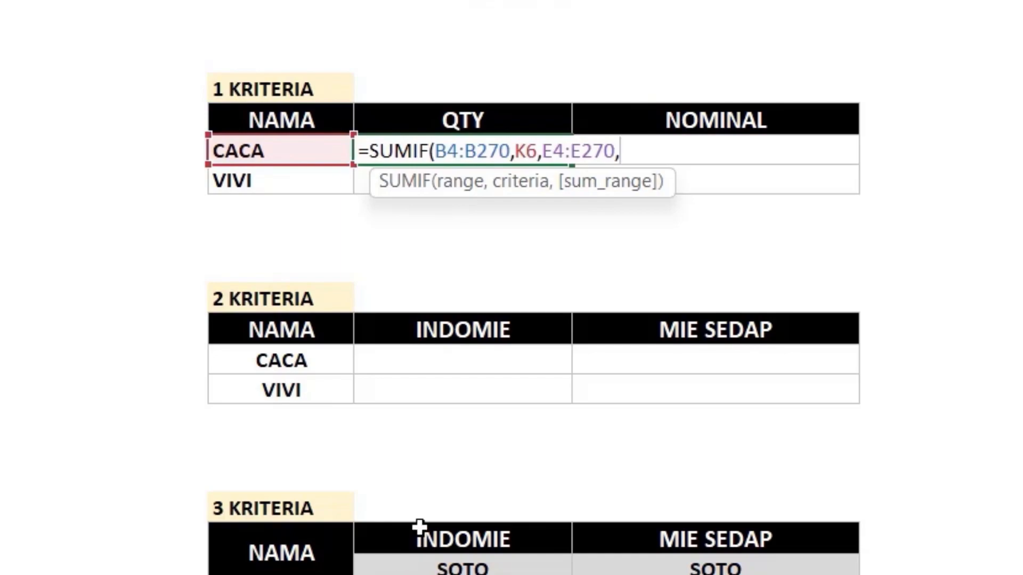
pyautogui.press('BackSpace')
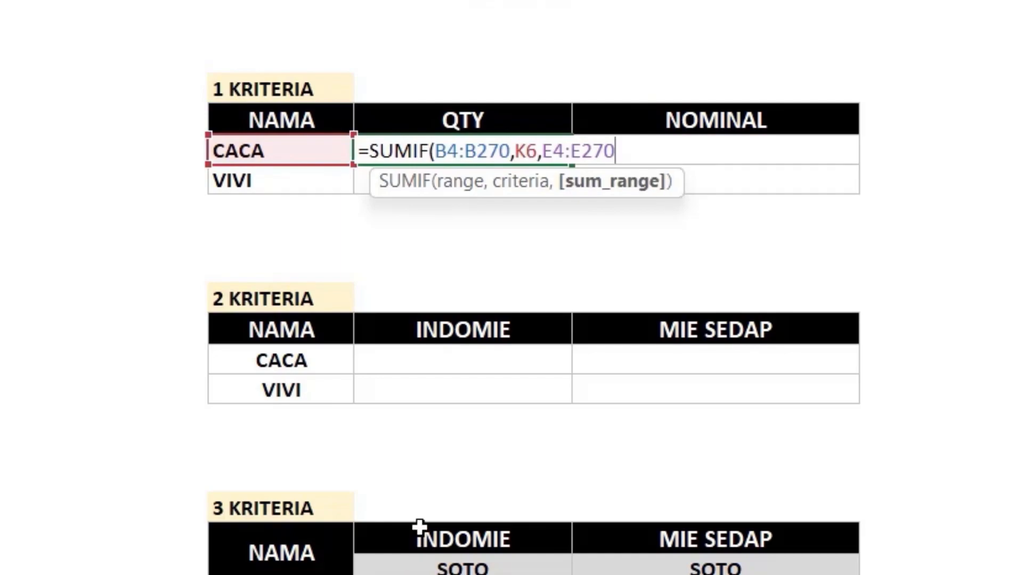
pyautogui.write(')')
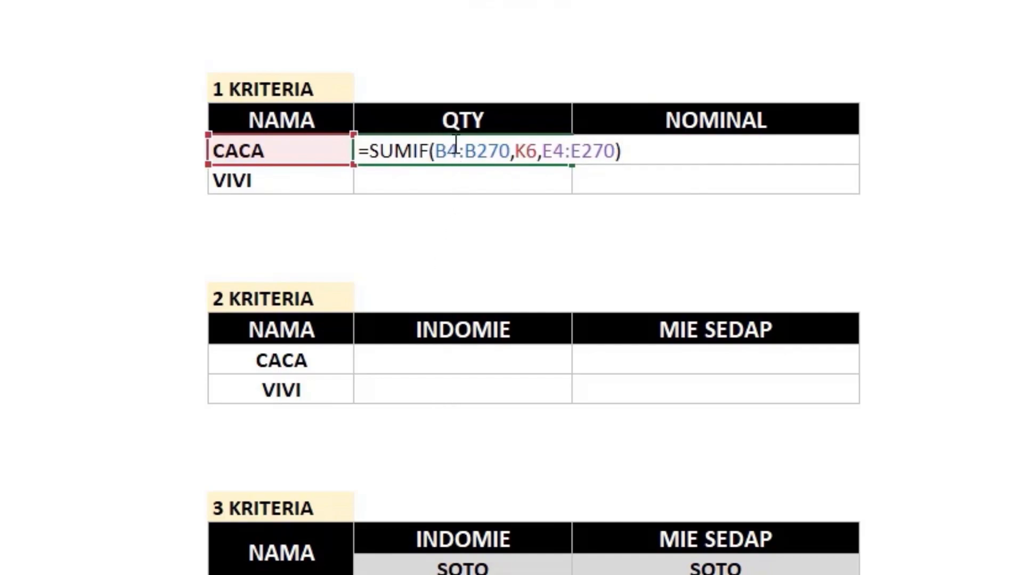
# Lock the formula's references as $B$4:$B$270, $K6 and $E$4:$E$270, and enter it
pyautogui.moveTo(434, 151); pyautogui.dragTo(482, 142)
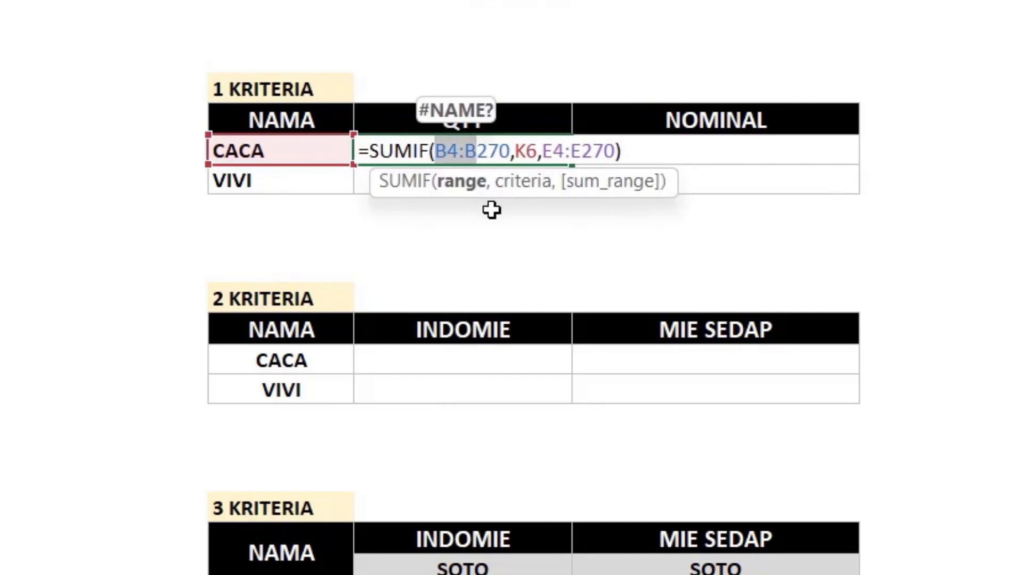
pyautogui.press('F4')
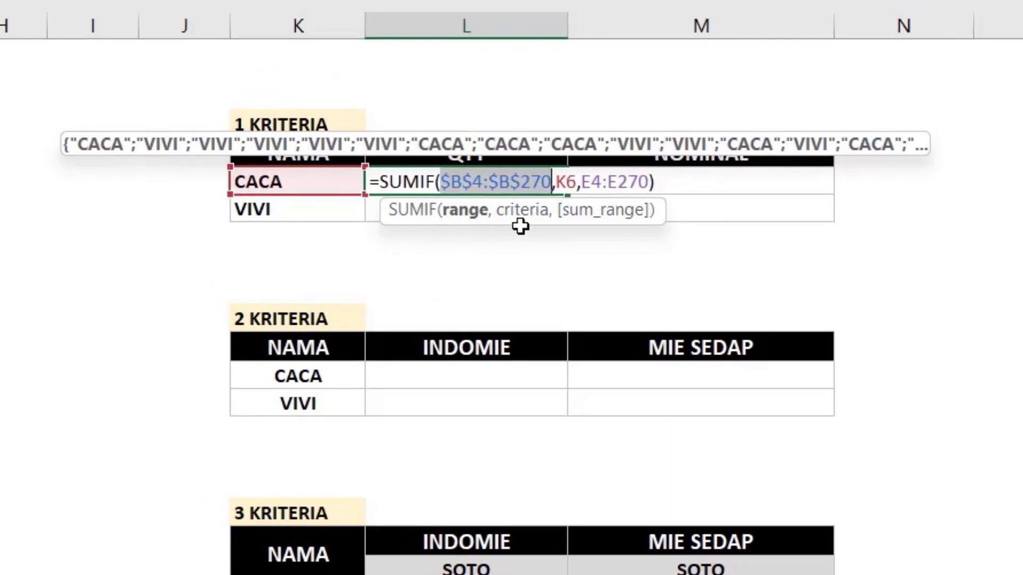
pyautogui.click(567, 180)
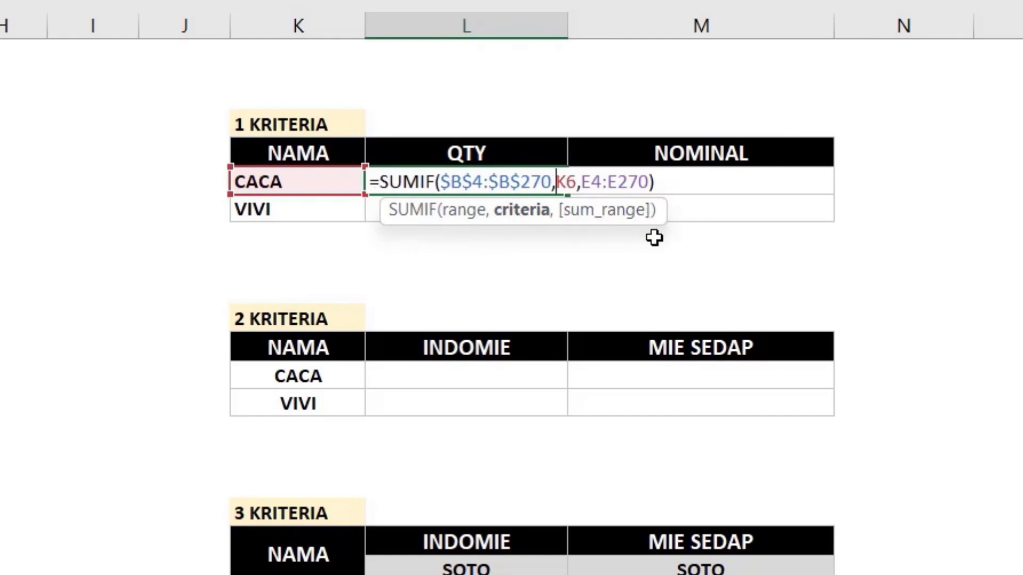
pyautogui.write('$')
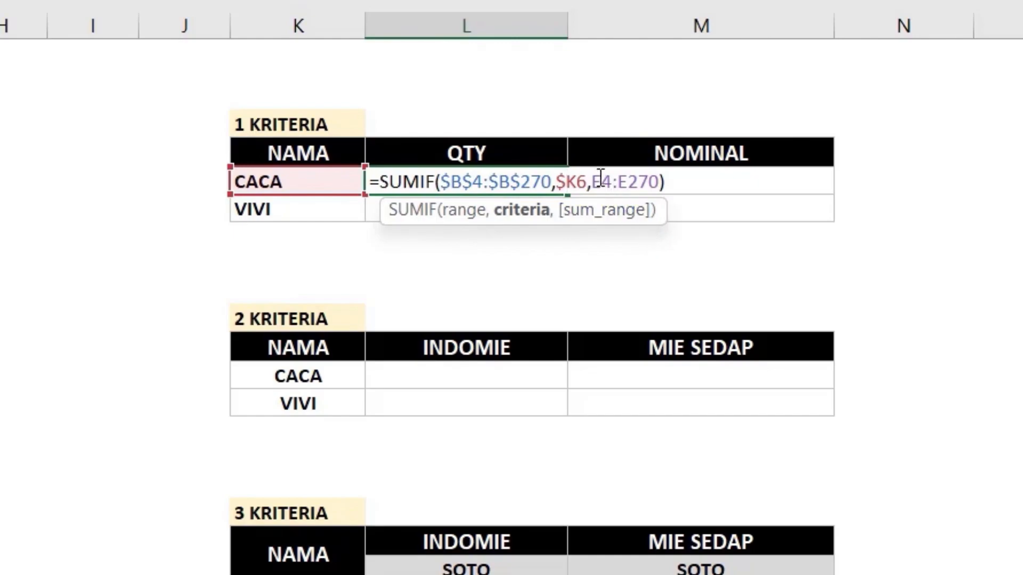
pyautogui.moveTo(600, 179); pyautogui.dragTo(639, 182)
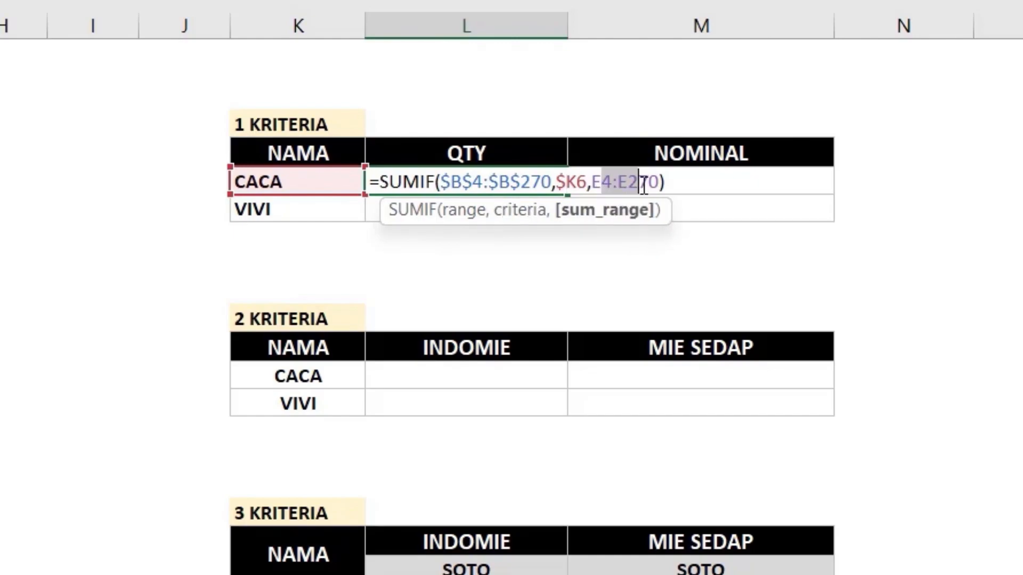
pyautogui.press('F4')
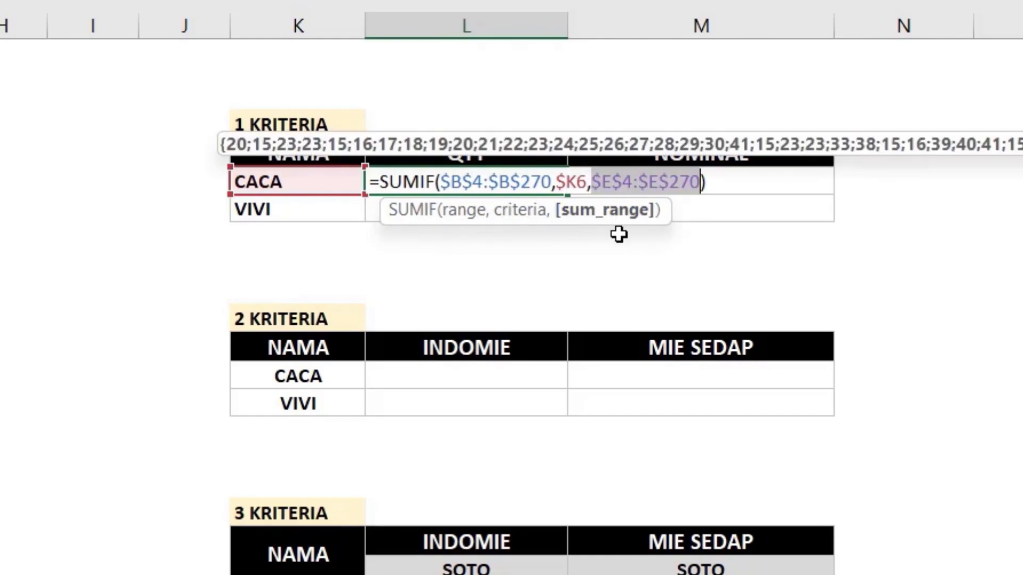
pyautogui.press('Return')
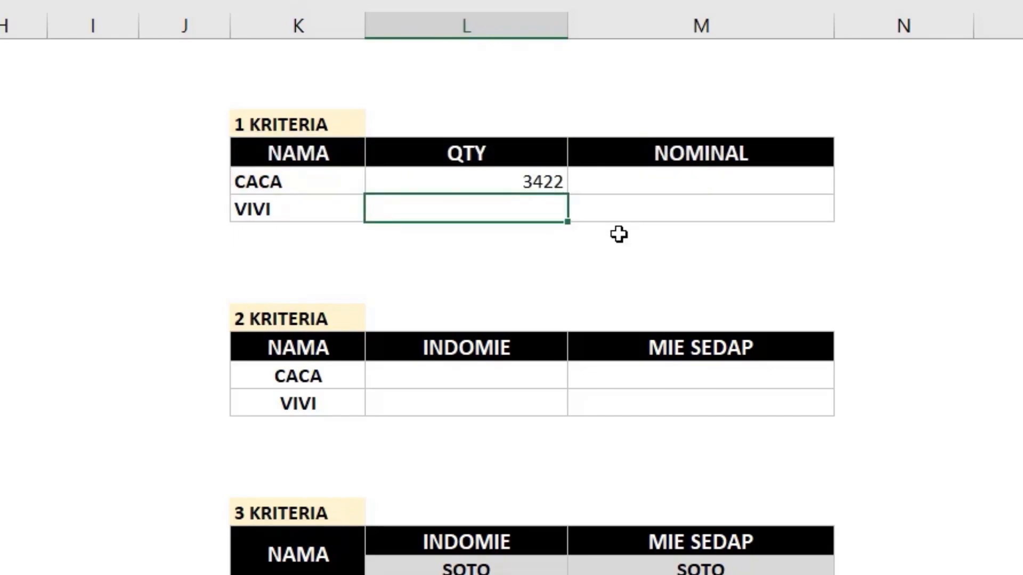
# Copy the SUMIF formula from L6 to the rest of the QTY and NOMINAL cells in the 1 KRITERIA table
pyautogui.click(552, 183)
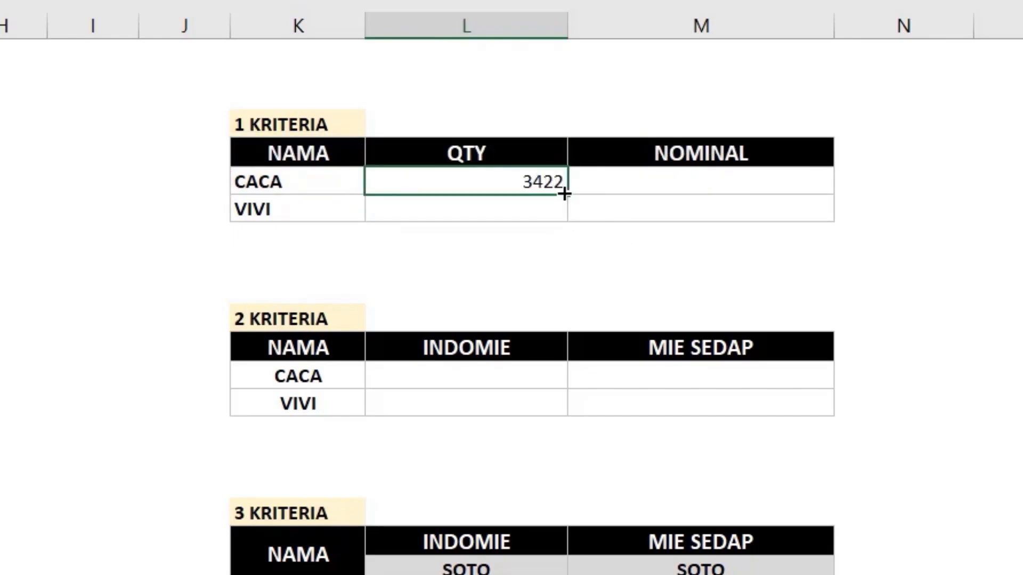
pyautogui.moveTo(567, 194); pyautogui.dragTo(714, 208)
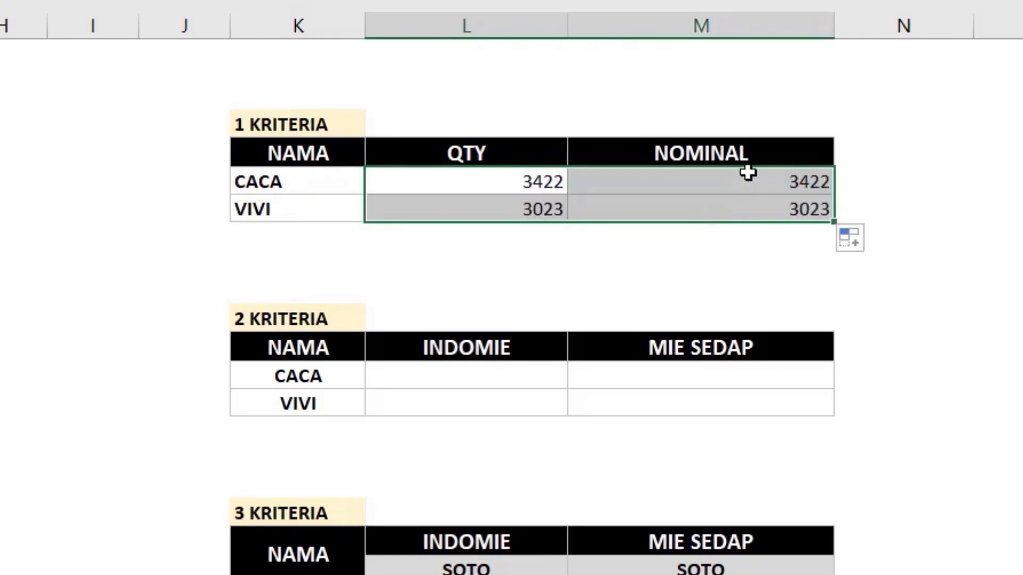
pyautogui.click(497, 185)
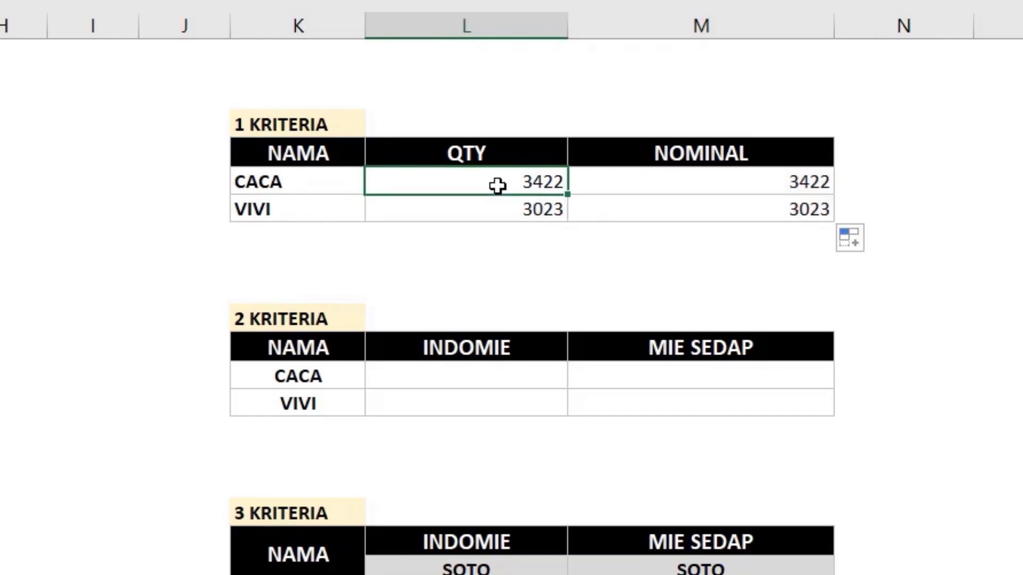
# Change the sum range in the first NOMINAL formula to $G$4:$G$270 and copy the formula to the row below
pyautogui.doubleClick(643, 181)
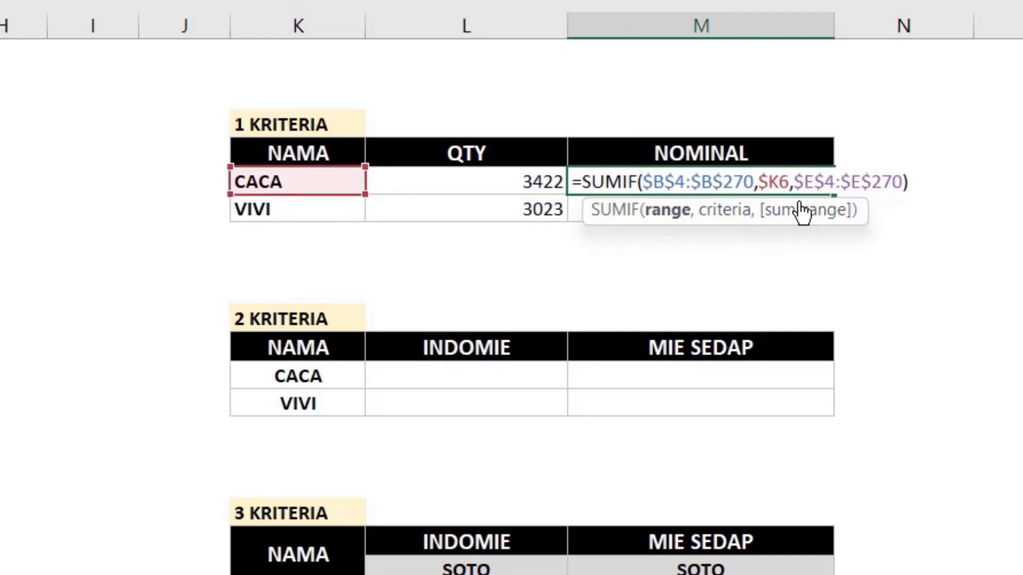
pyautogui.click(818, 213)
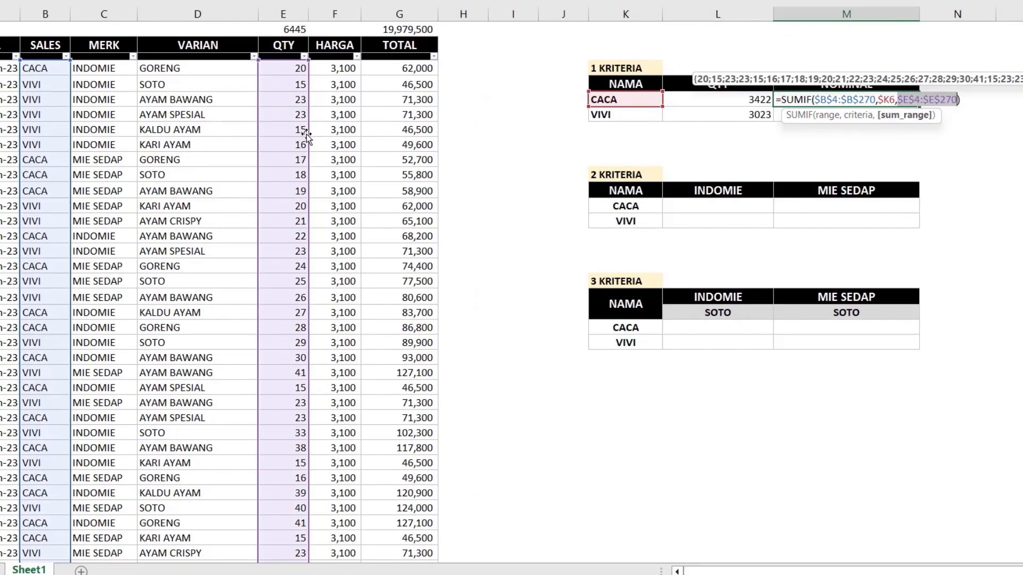
pyautogui.moveTo(308, 135); pyautogui.dragTo(378, 126)
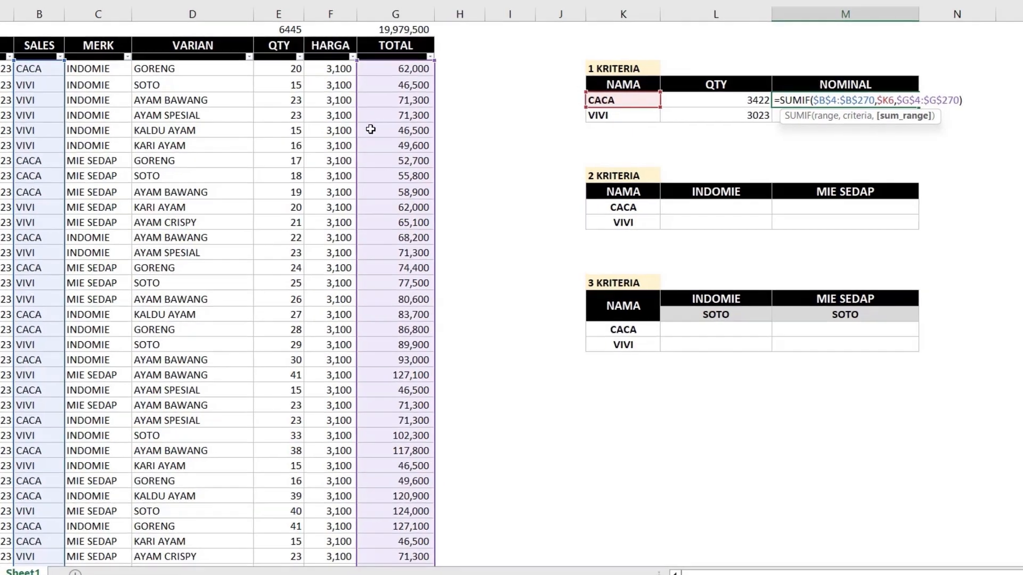
pyautogui.press('Return')
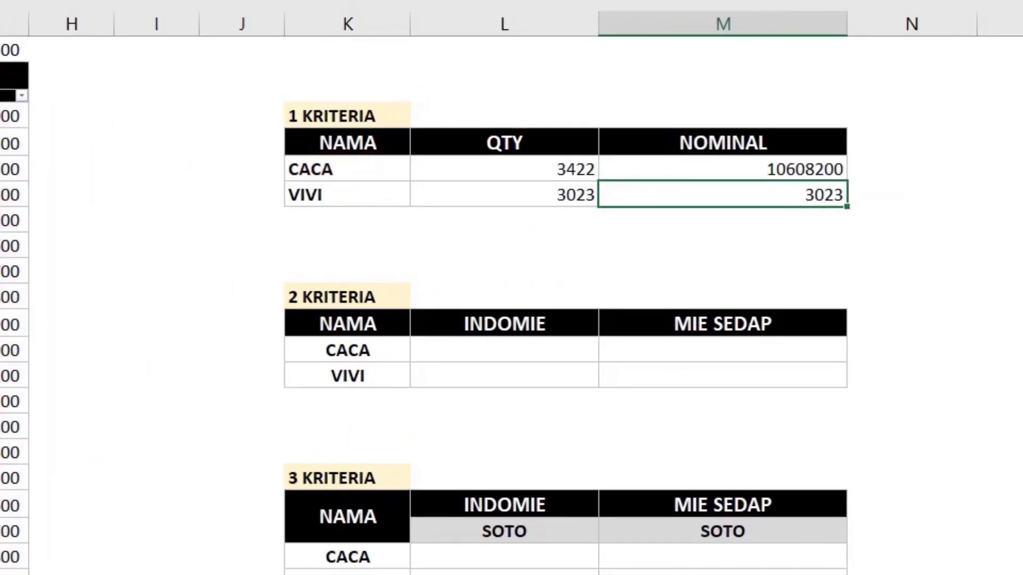
pyautogui.click(832, 169)
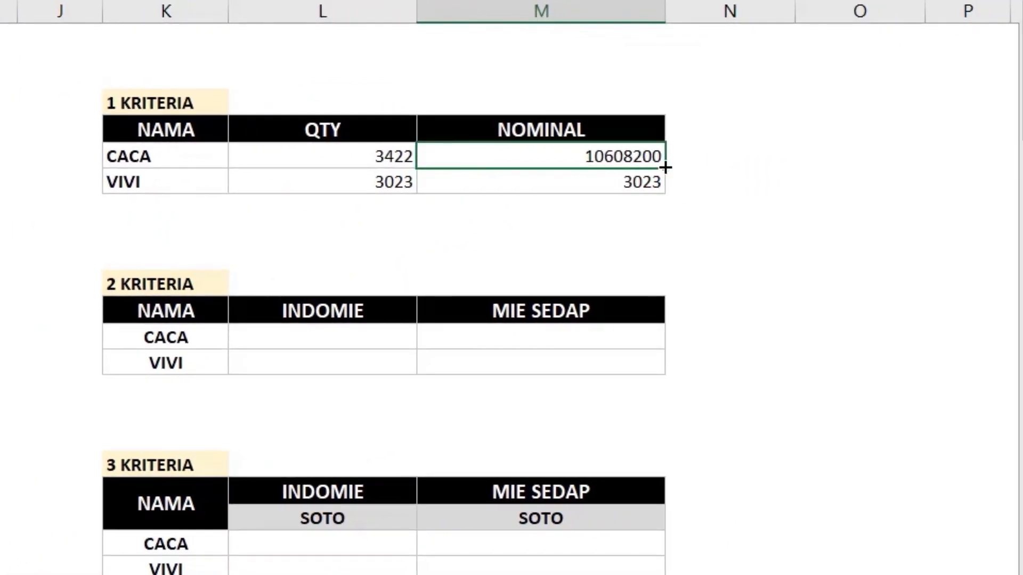
pyautogui.moveTo(665, 168); pyautogui.dragTo(666, 193)
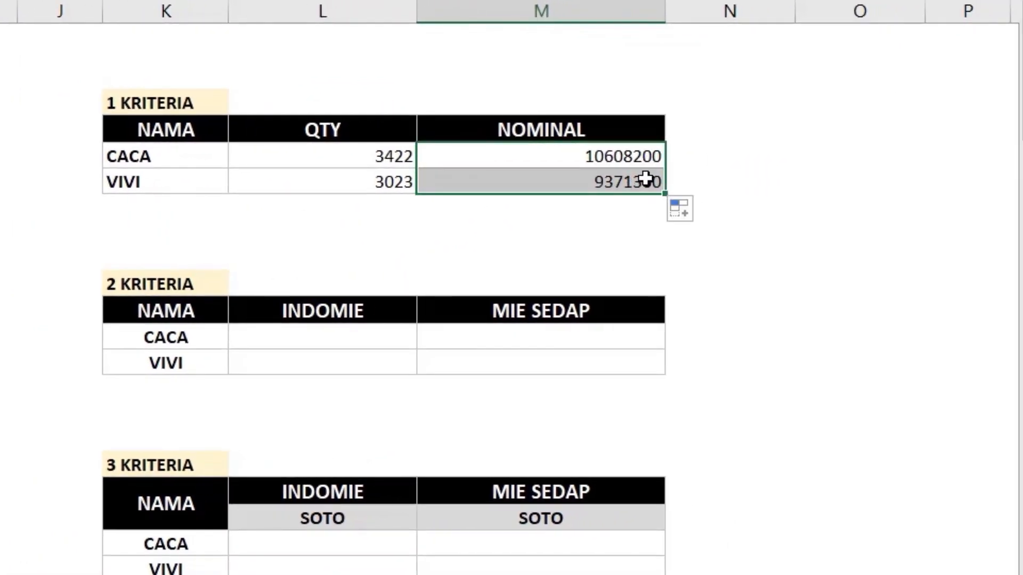
# Format both NOMINAL results in the 1 KRITERIA table with a thousands separator and no decimal places
pyautogui.rightClick(496, 176)
pyautogui.click(798, 94)
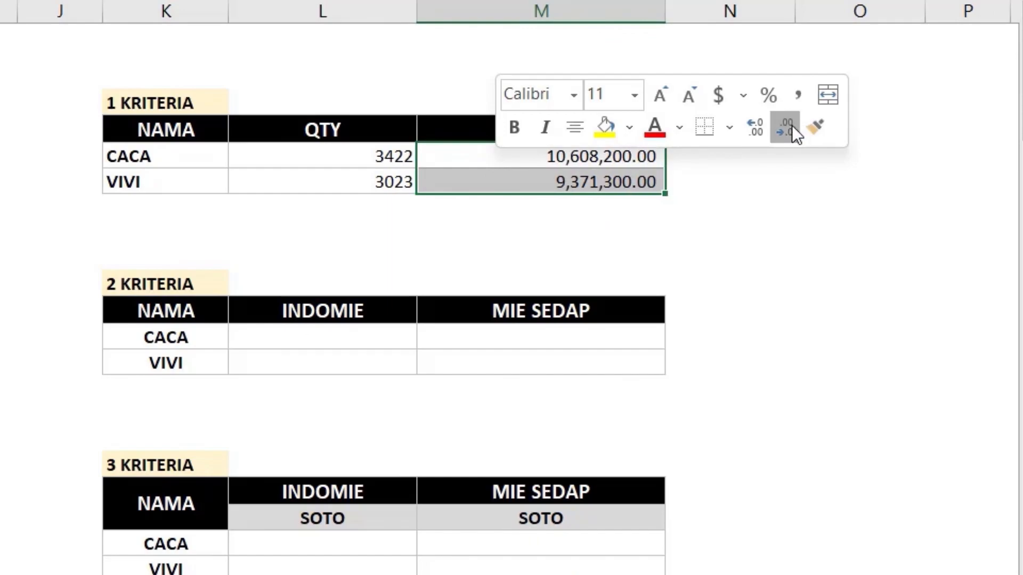
pyautogui.click(790, 127)
pyautogui.click(790, 127)
pyautogui.click(698, 253)
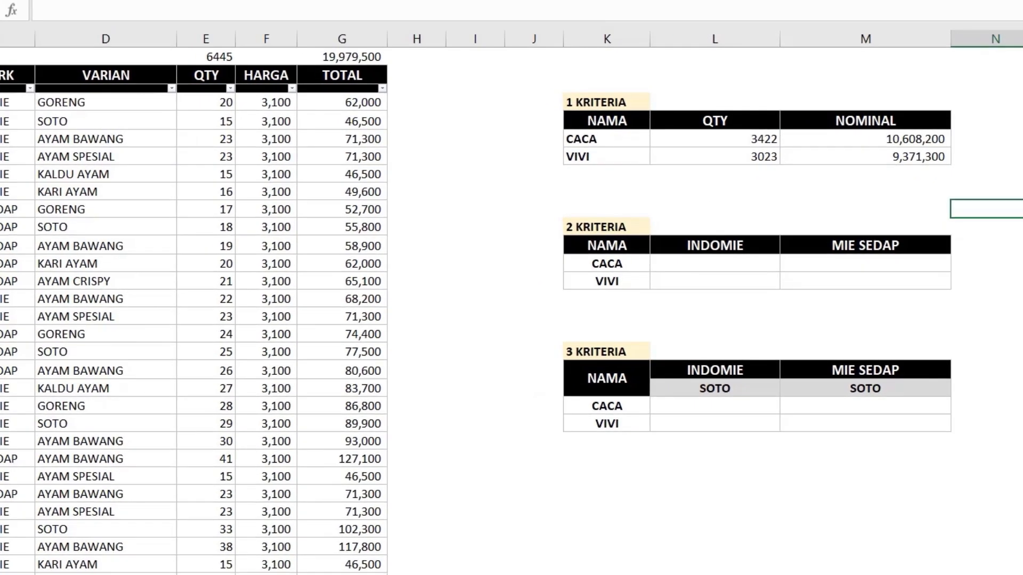
# Filter the SALES column to the first salesperson only to check the QTY and TOTAL sums, and show all rows again
pyautogui.click(147, 106)
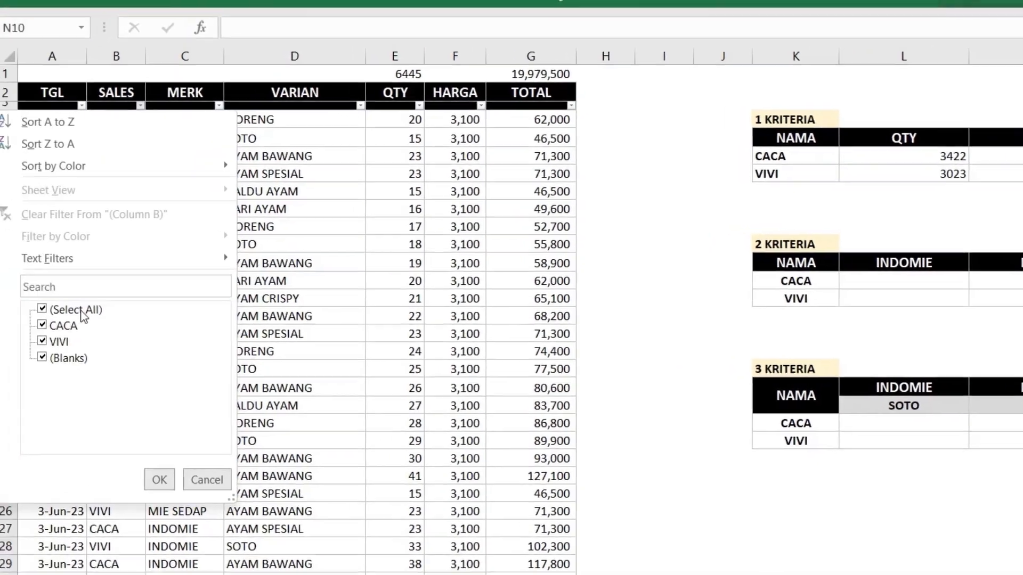
pyautogui.click(49, 310)
pyautogui.click(49, 326)
pyautogui.click(164, 481)
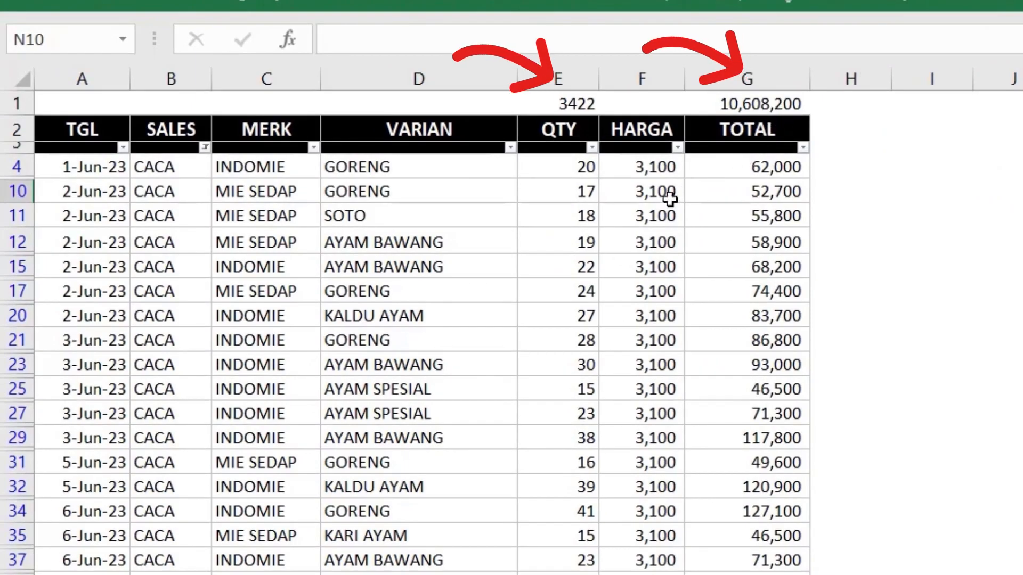
pyautogui.click(205, 148)
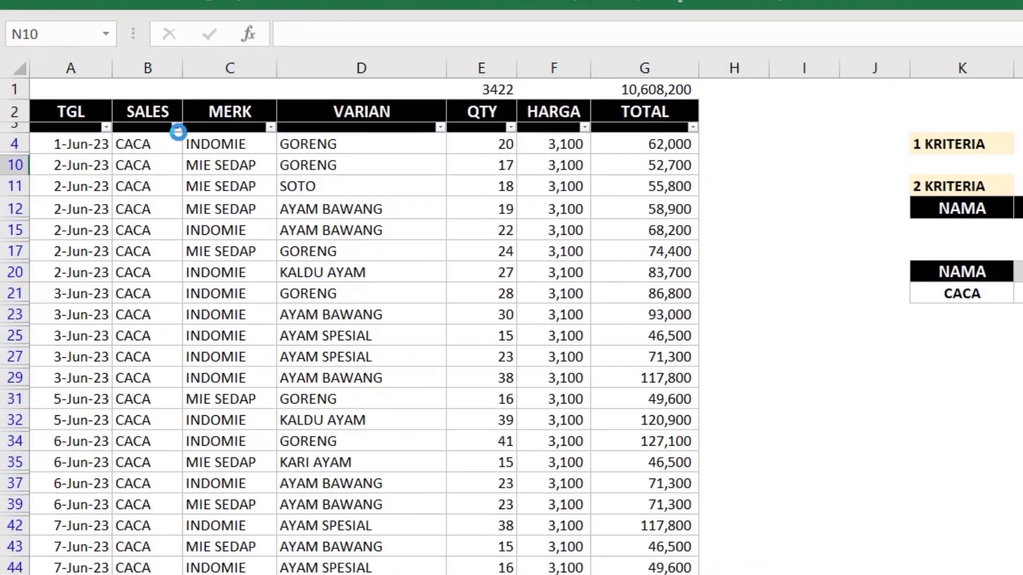
pyautogui.click(64, 312)
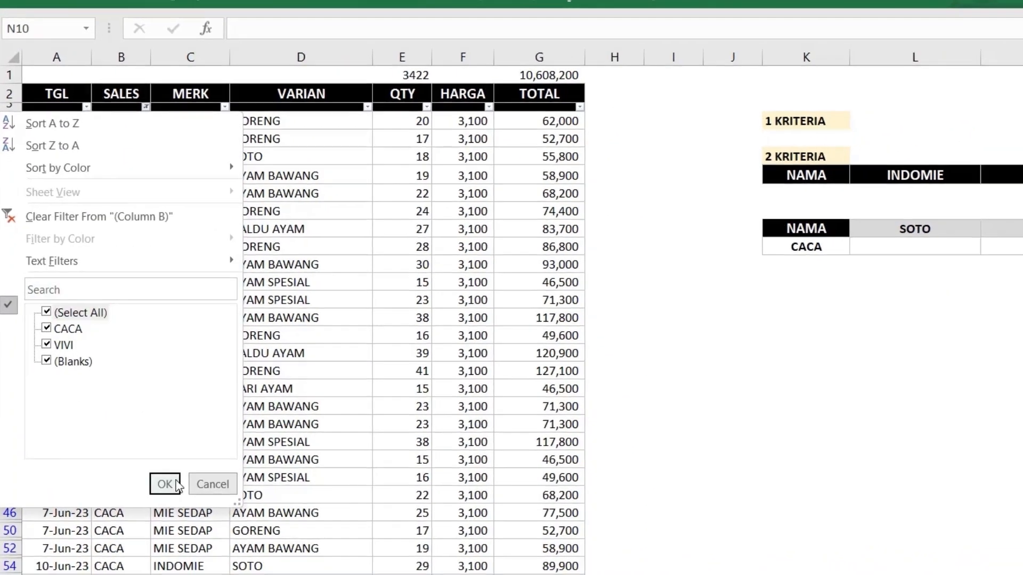
pyautogui.click(165, 484)
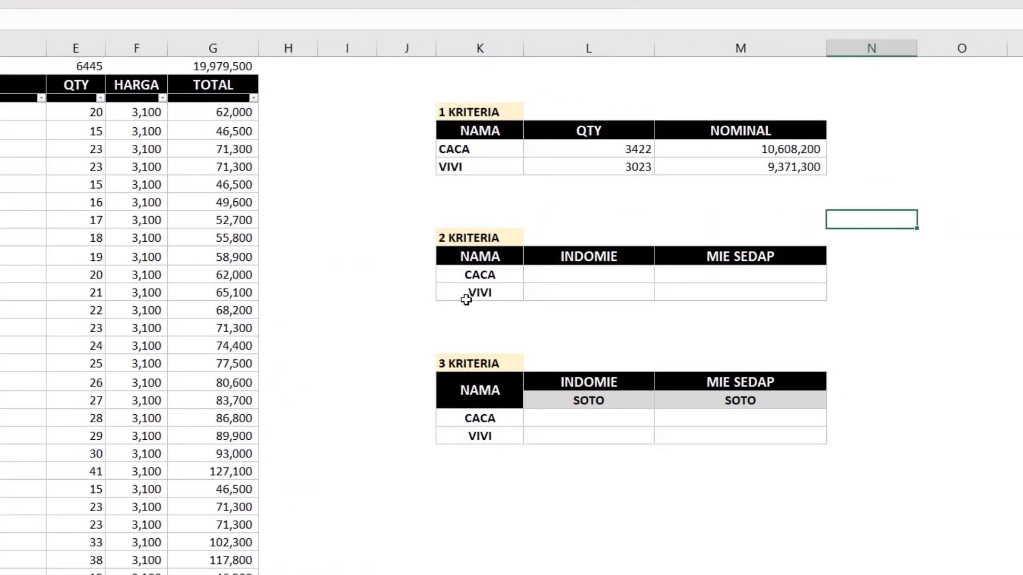
# Start a SUMIFS formula in the first INDOMIE cell of the 2 KRITERIA table with sum range E4:E270
pyautogui.click(479, 314)
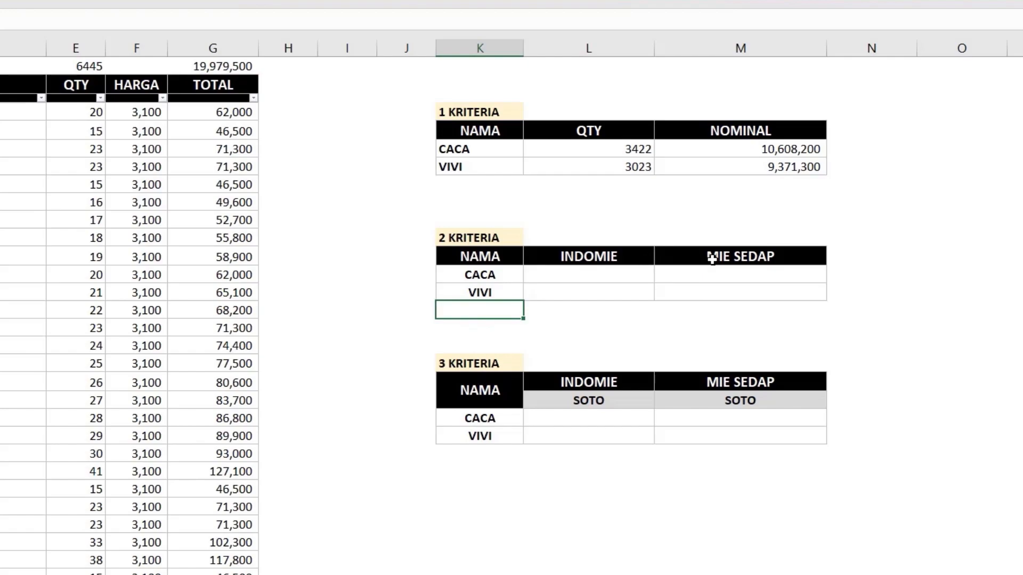
pyautogui.click(566, 276)
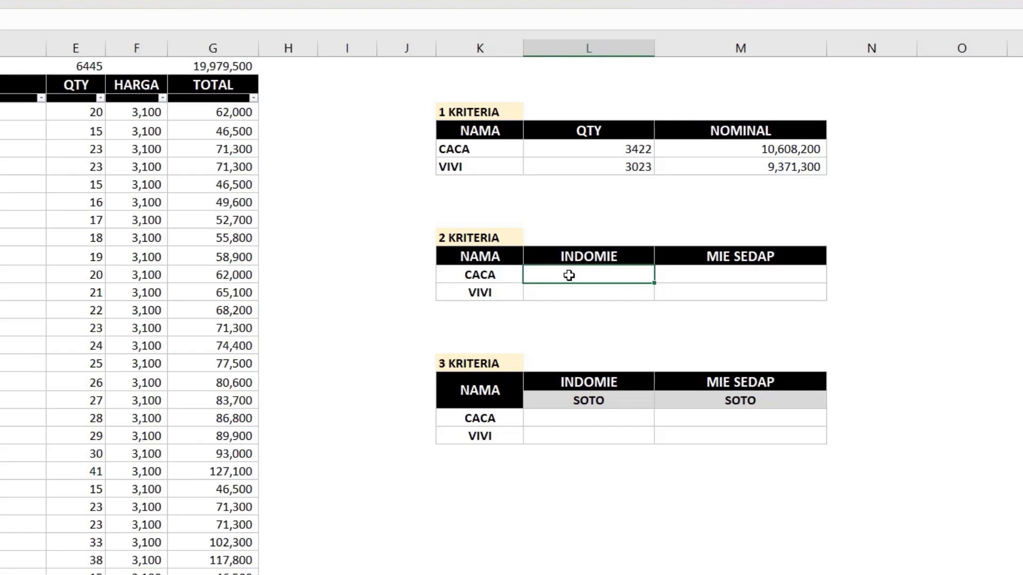
pyautogui.write('=SUMI')
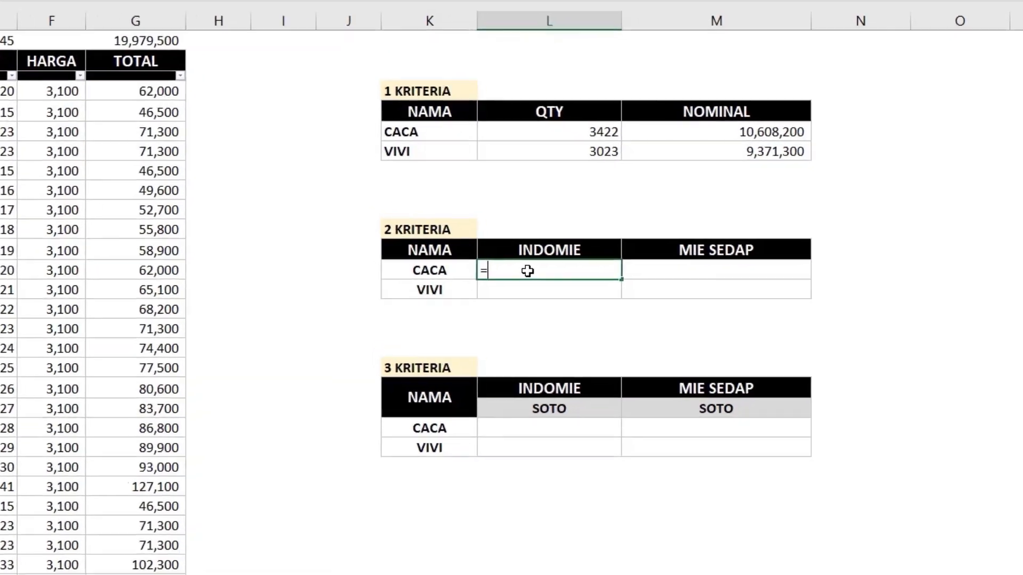
pyautogui.write('FS(')
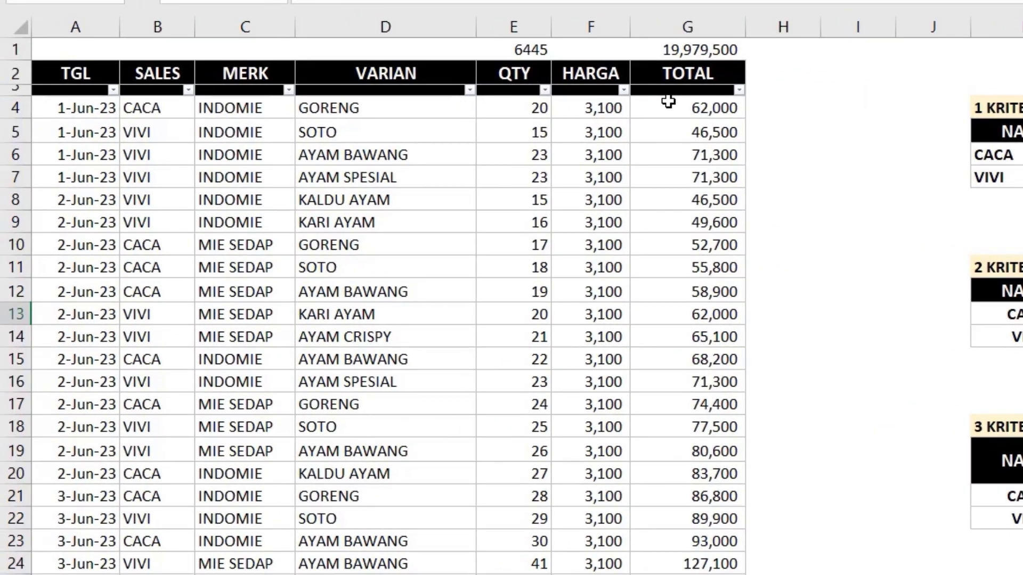
pyautogui.moveTo(504, 107); pyautogui.dragTo(535, 484)
pyautogui.moveTo(390, 479); pyautogui.dragTo(391, 482)
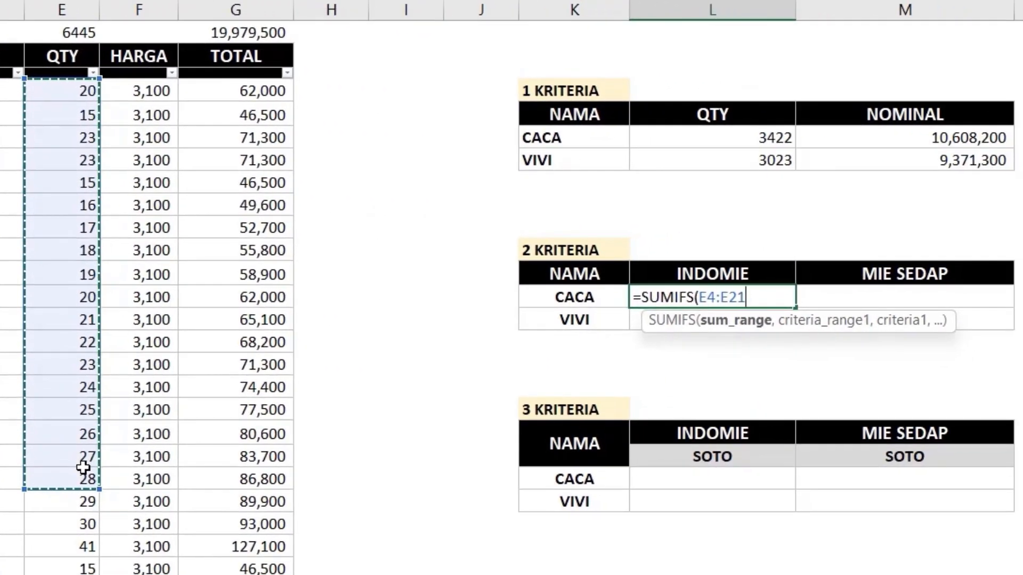
pyautogui.press('BackSpace')
pyautogui.write('70,')
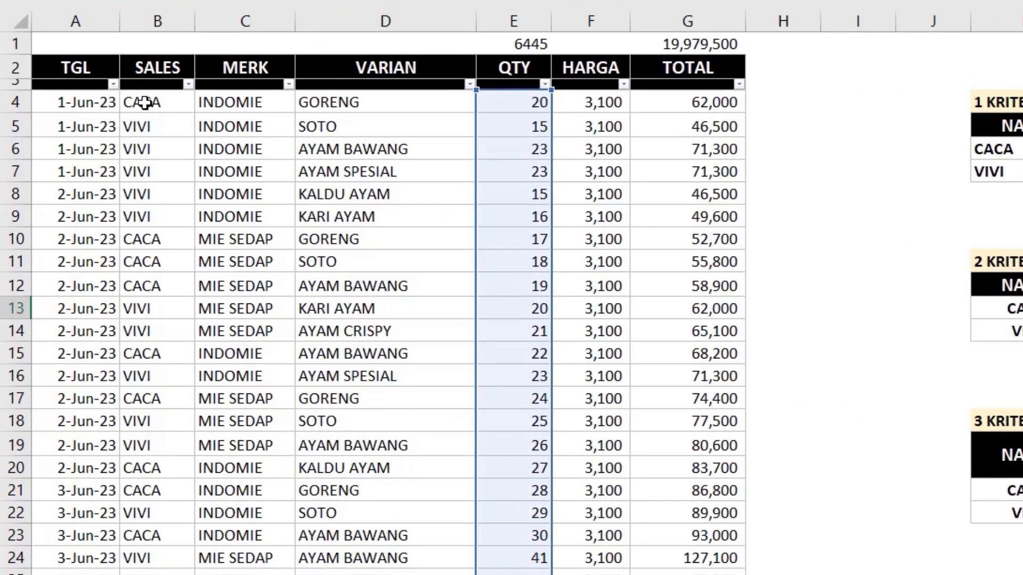
# Add the first condition to the SUMIFS formula, with criteria range B4:B270 and criterion K13
pyautogui.moveTo(142, 102); pyautogui.dragTo(159, 574)
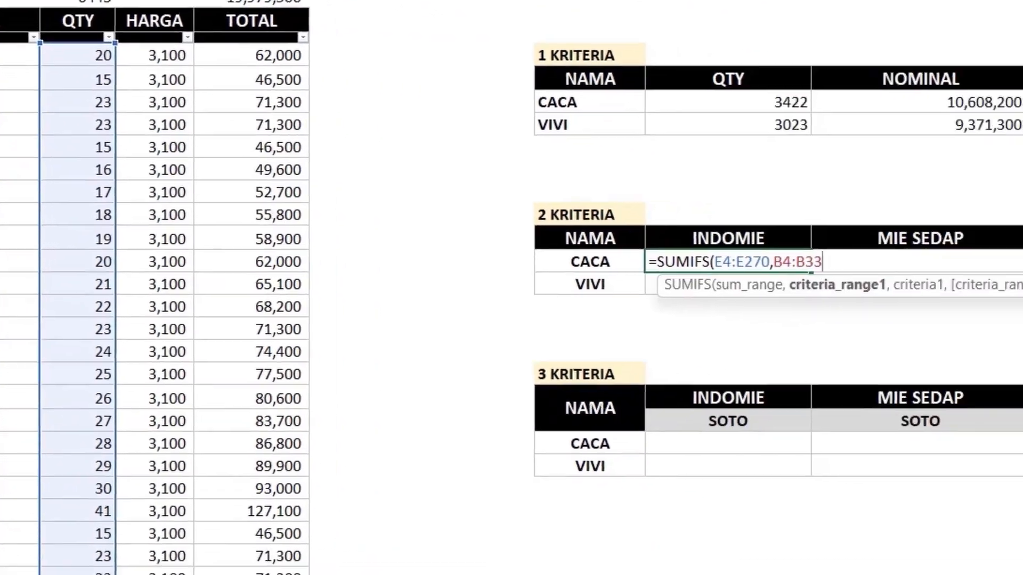
pyautogui.press('BackSpace')
pyautogui.press('BackSpace')
pyautogui.write('2')
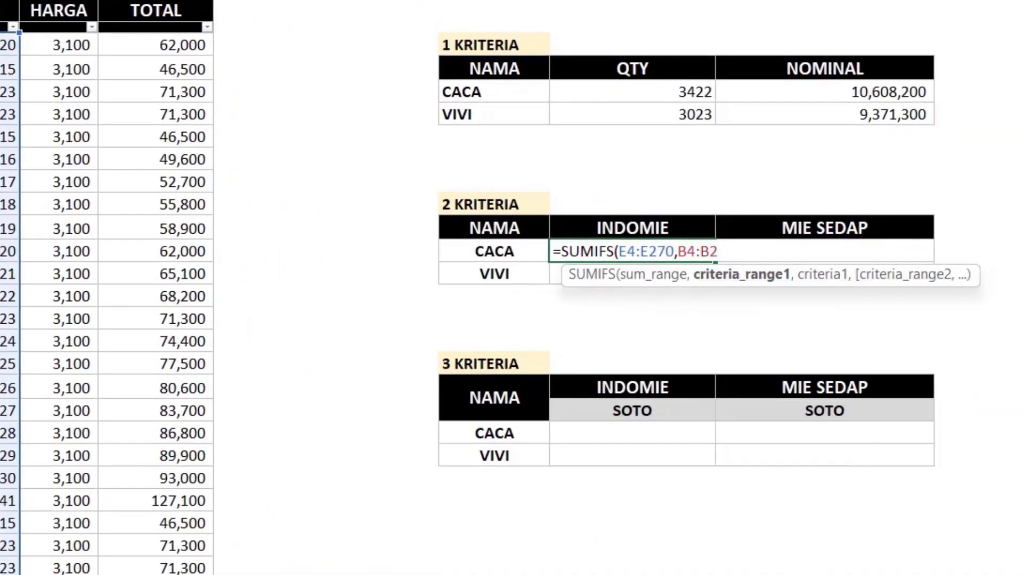
pyautogui.write('70,')
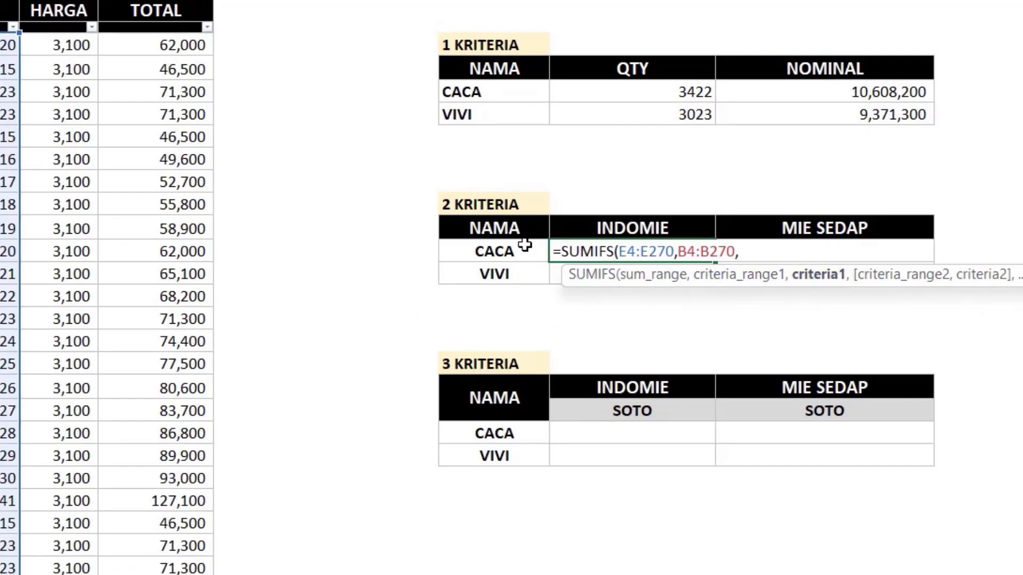
pyautogui.click(505, 249)
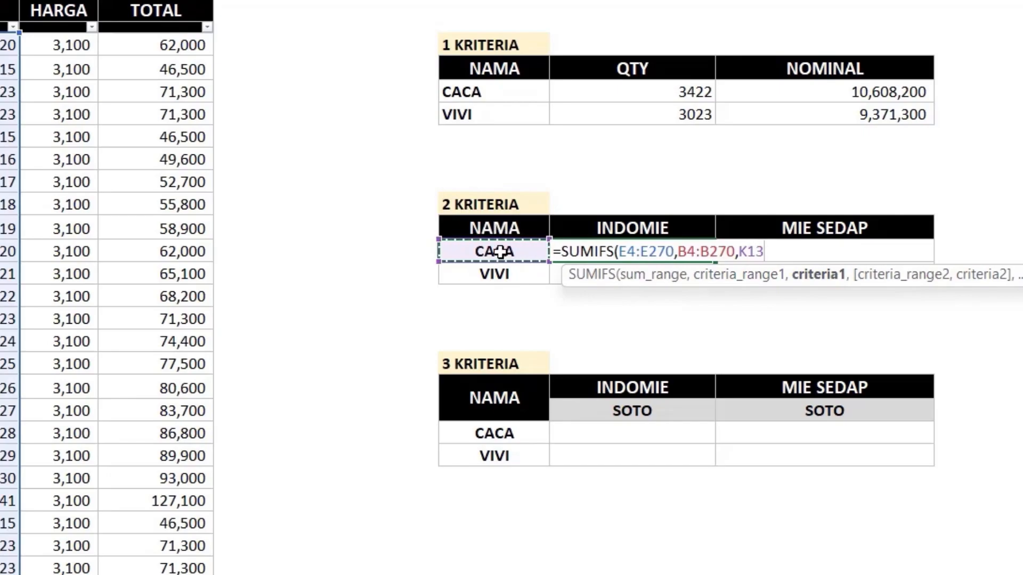
pyautogui.write(',')
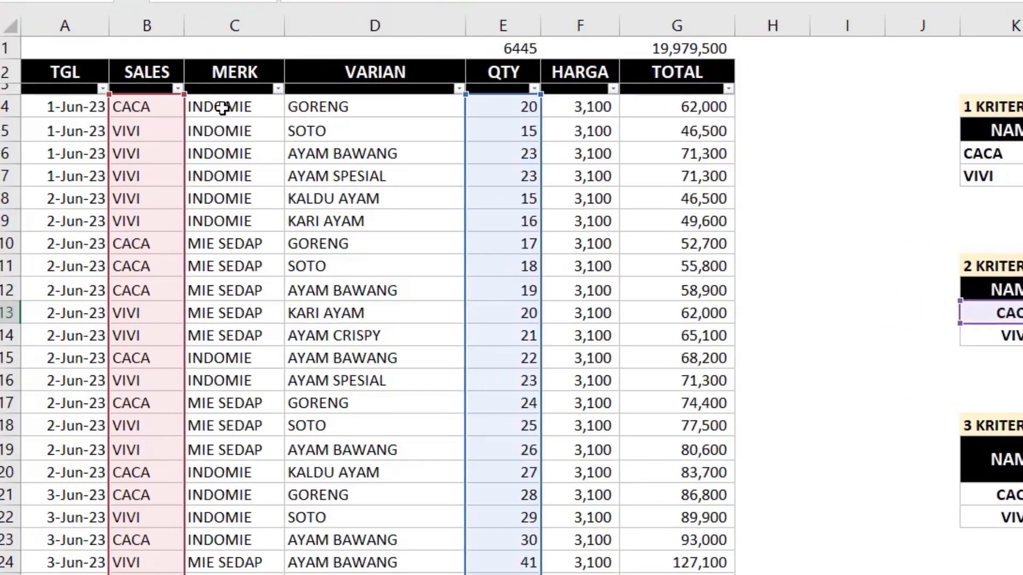
# Add the second condition with criteria range C4:C270 and the INDOMIE header L12 as criterion, and close the formula
pyautogui.click(232, 109)
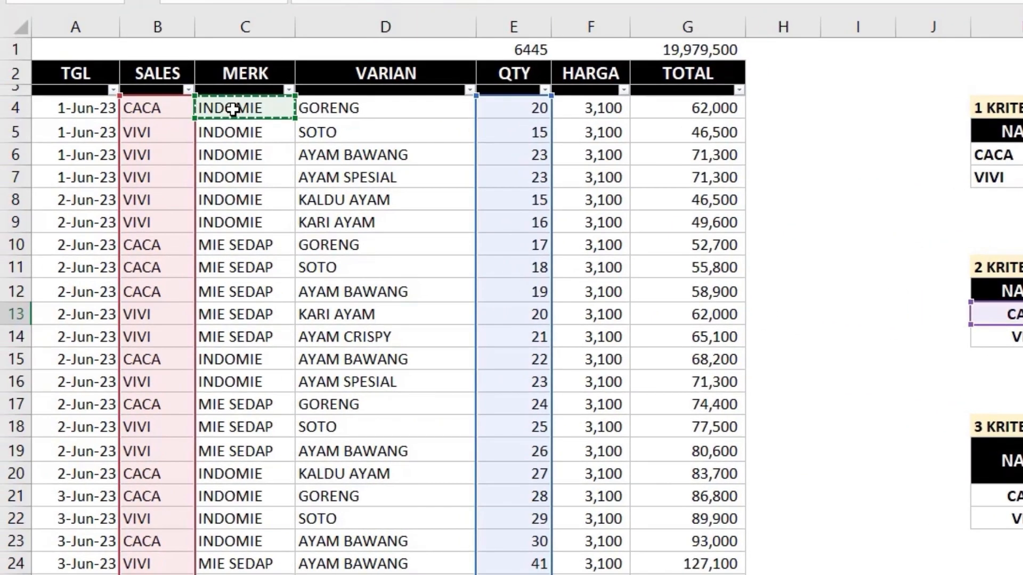
pyautogui.moveTo(233, 109); pyautogui.dragTo(245, 573)
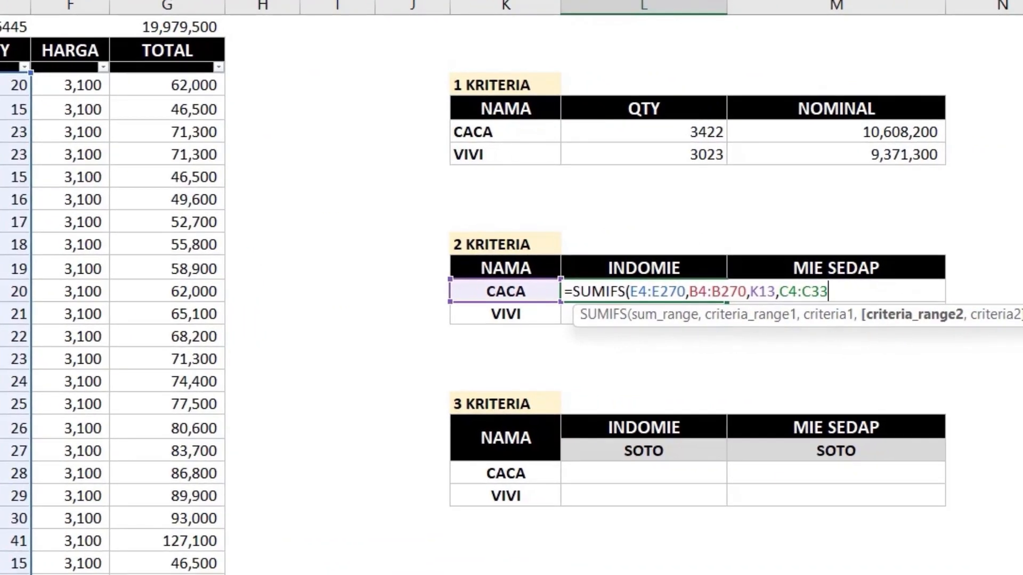
pyautogui.press('BackSpace')
pyautogui.press('BackSpace')
pyautogui.write('270,')
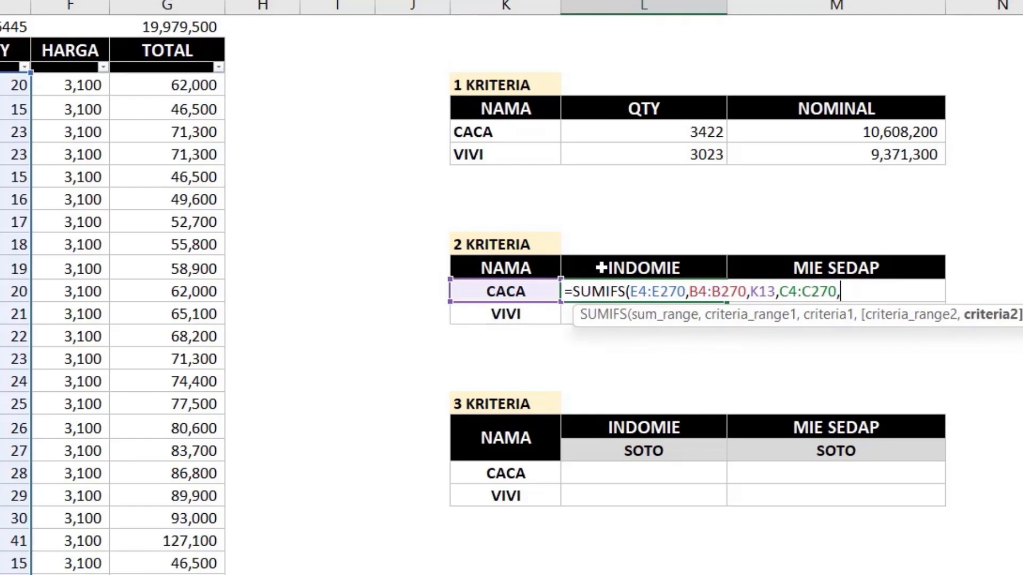
pyautogui.click(601, 268)
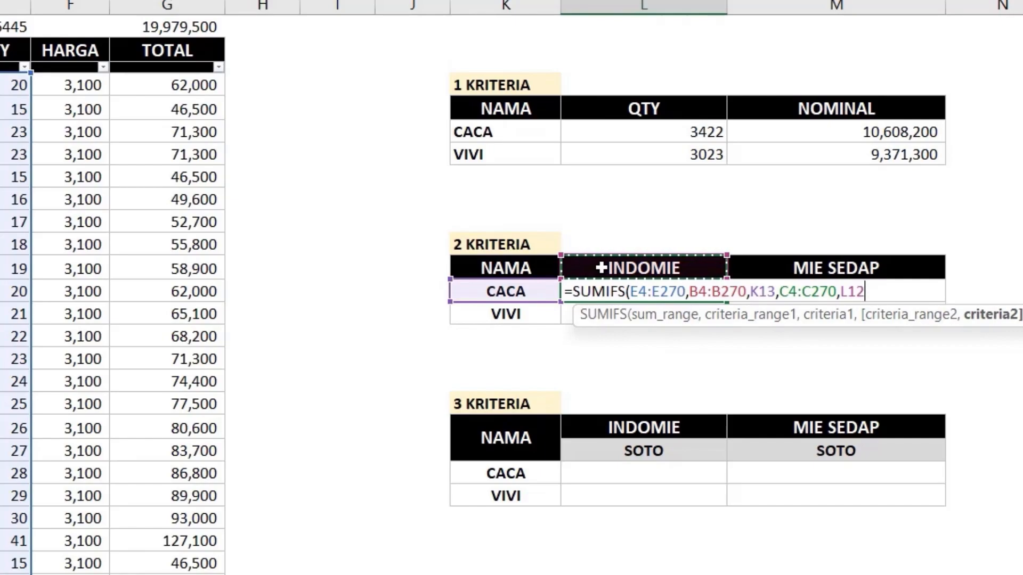
pyautogui.write(')')
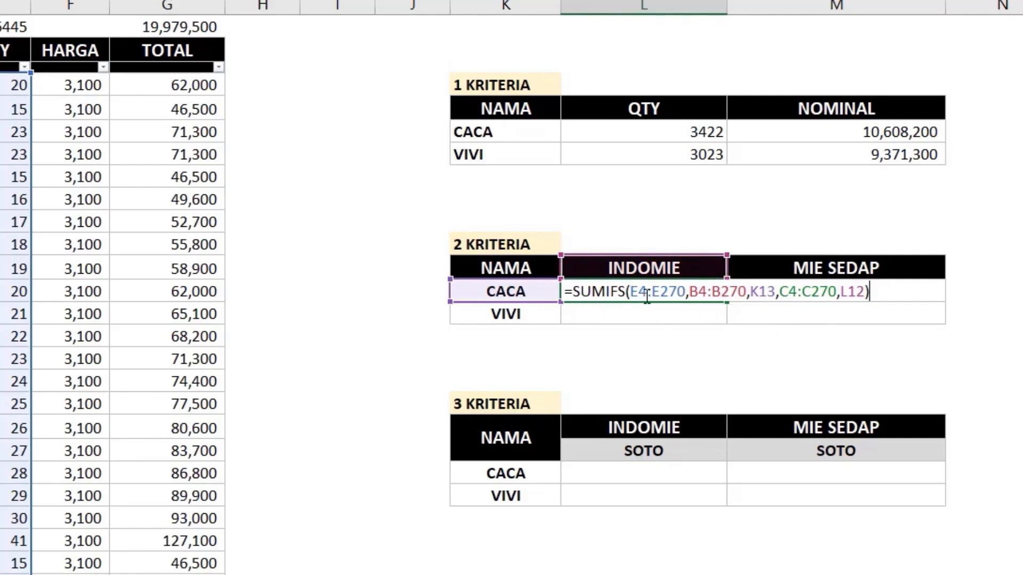
# Make the three SUMIFS ranges absolute as $E$4:$E$270, $B$4:$B$270 and $C$4:$C$270
pyautogui.moveTo(657, 296); pyautogui.dragTo(674, 291)
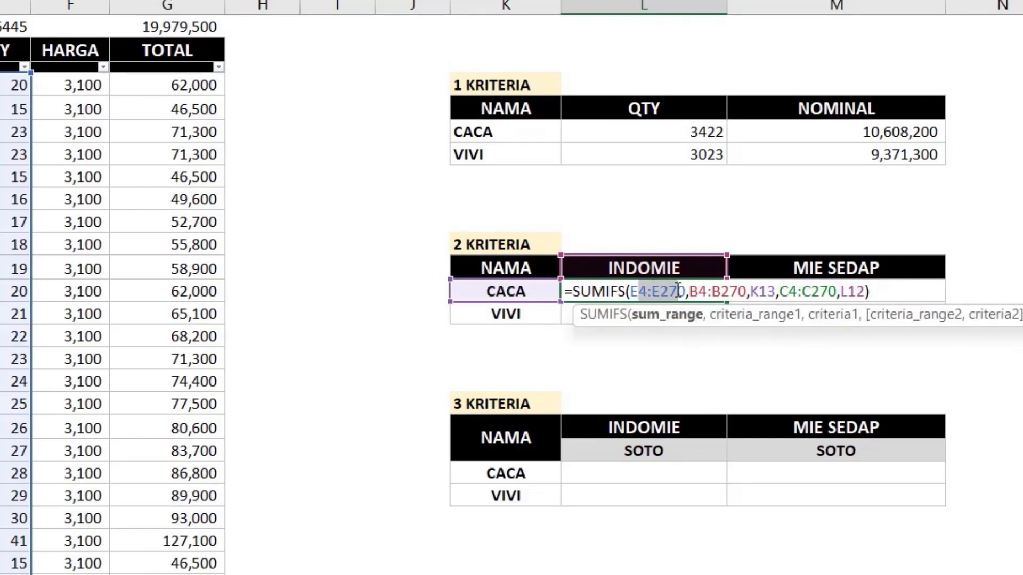
pyautogui.press('F4')
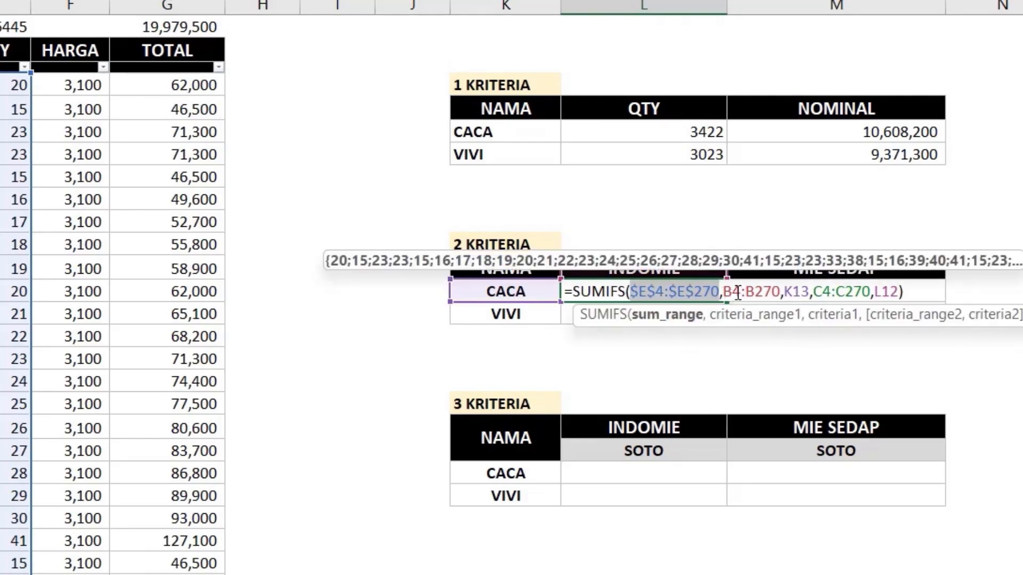
pyautogui.moveTo(733, 294); pyautogui.dragTo(763, 297)
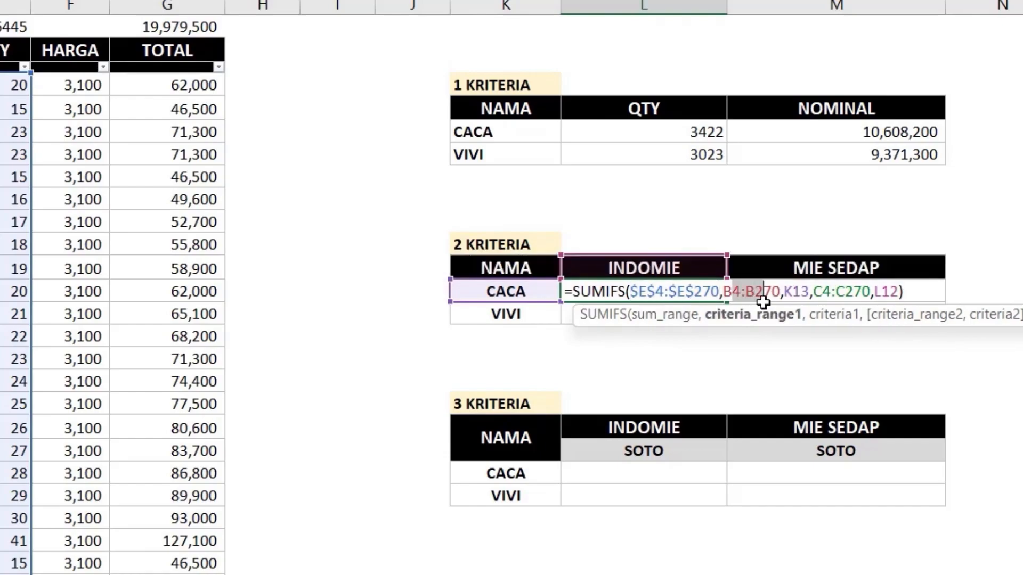
pyautogui.press('F4')
pyautogui.moveTo(861, 294); pyautogui.dragTo(888, 296)
pyautogui.press('F4')
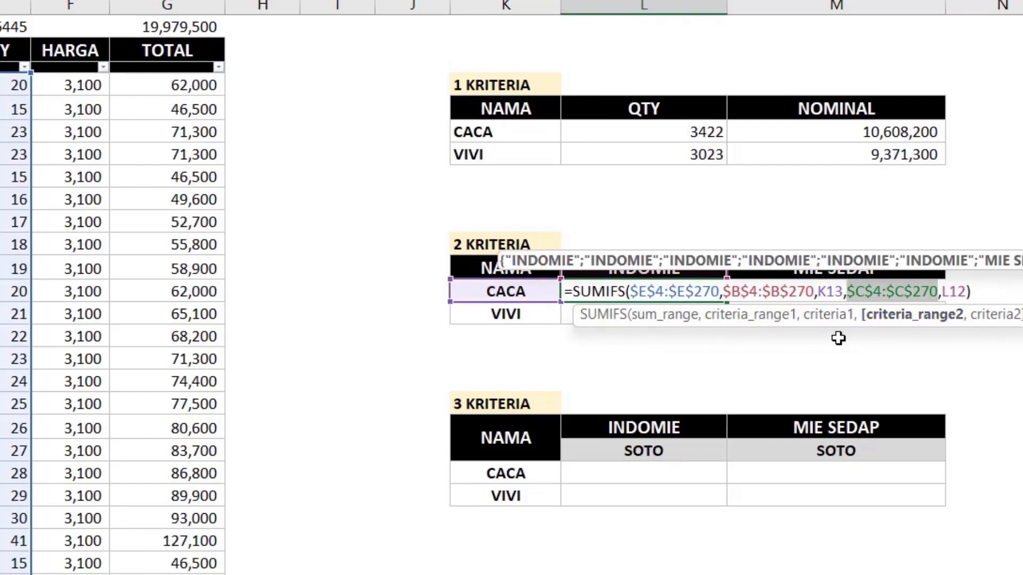
# Lock the criteria references as $K13 and L$12, and enter the SUMIFS formula
pyautogui.click(821, 292)
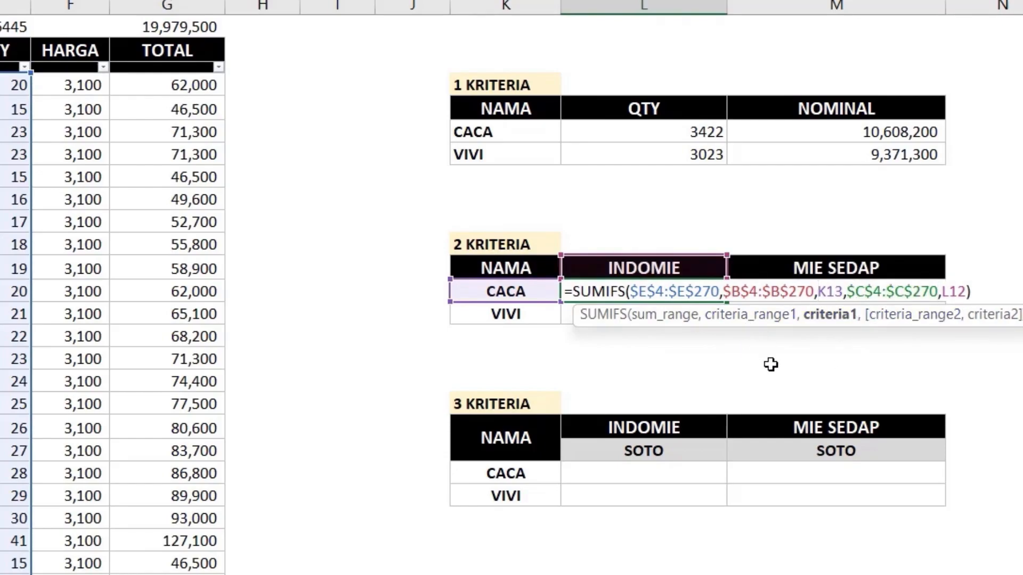
pyautogui.write('$')
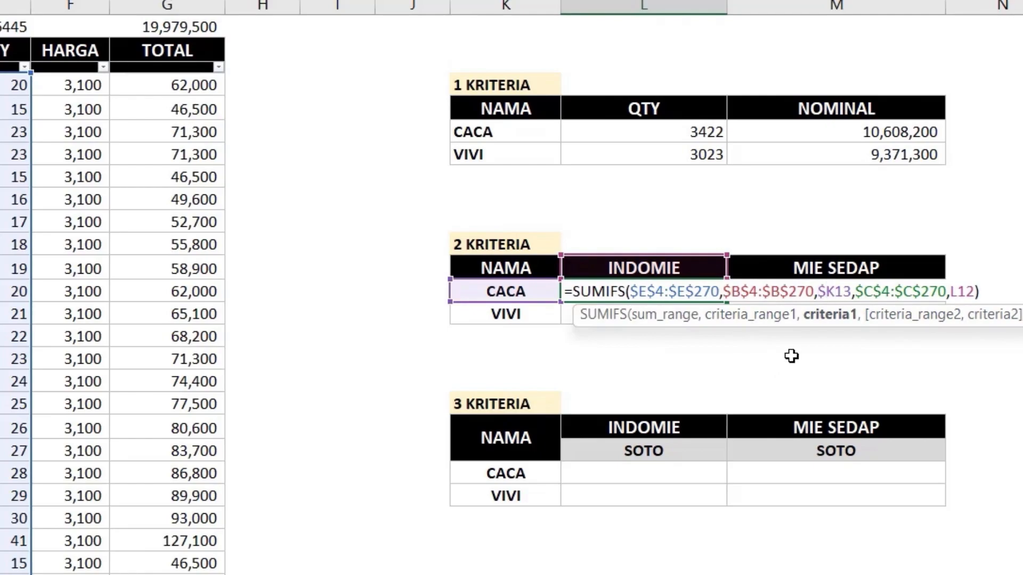
pyautogui.click(964, 291)
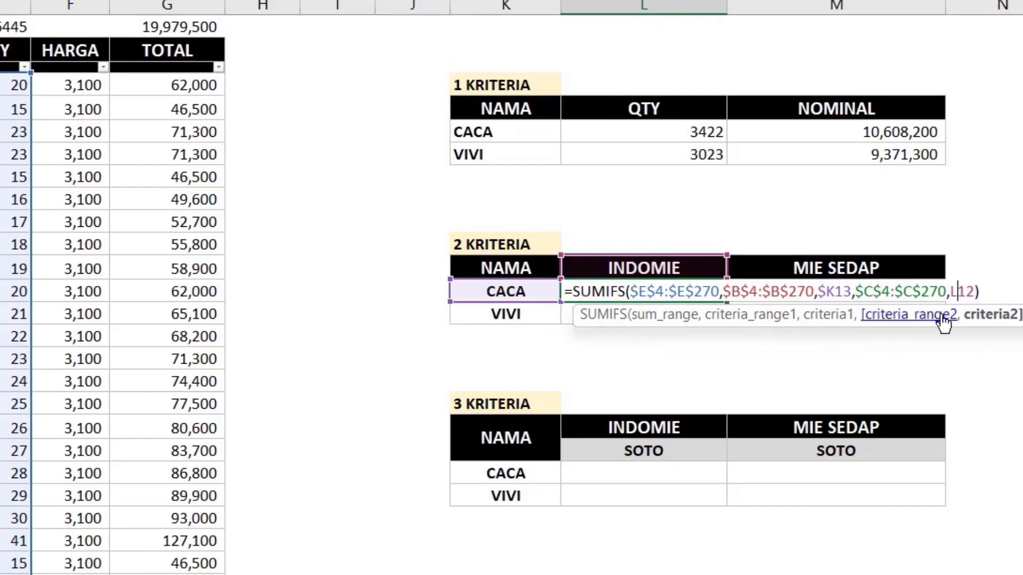
pyautogui.write('$')
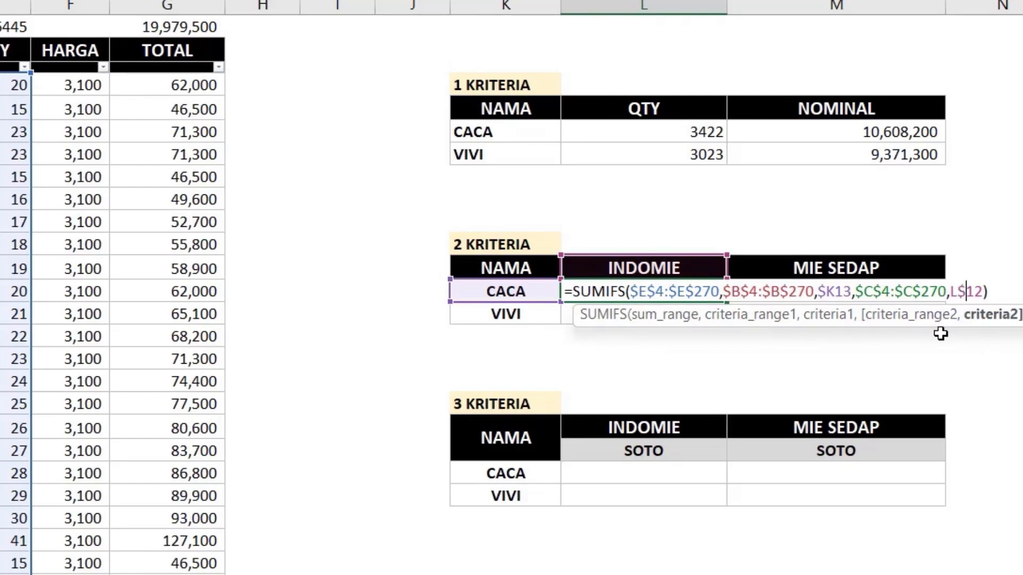
pyautogui.press('Return')
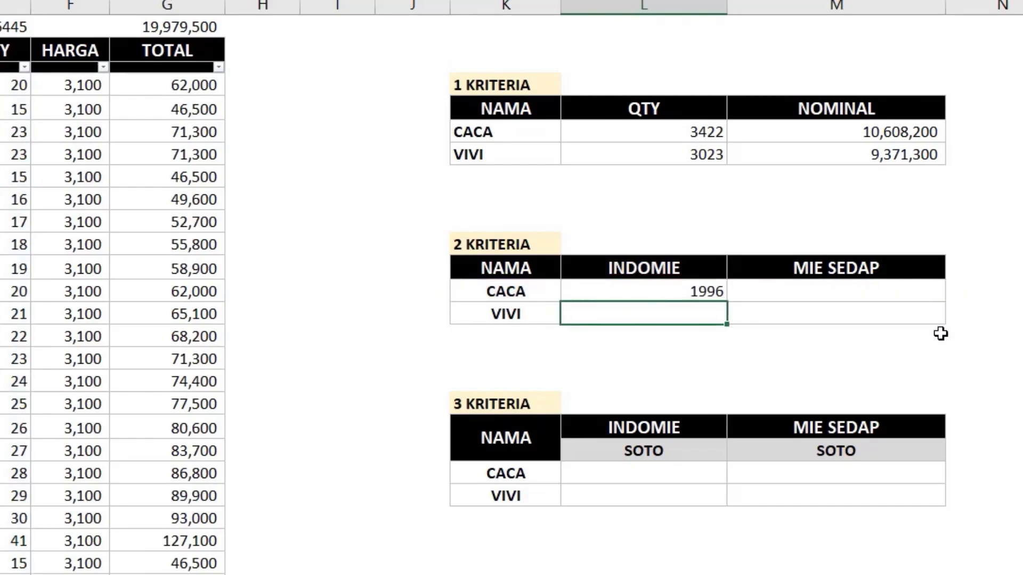
# Copy the SUMIFS formula from L13 to the remaining INDOMIE and MIE SEDAP cells of the 2 KRITERIA table
pyautogui.click(719, 296)
pyautogui.moveTo(728, 303); pyautogui.dragTo(900, 322)
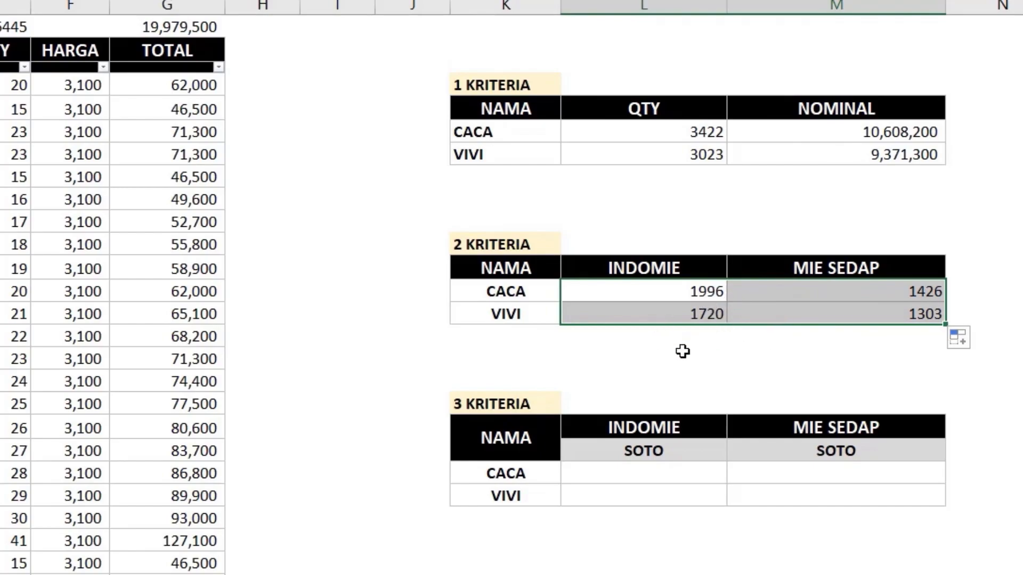
pyautogui.click(683, 293)
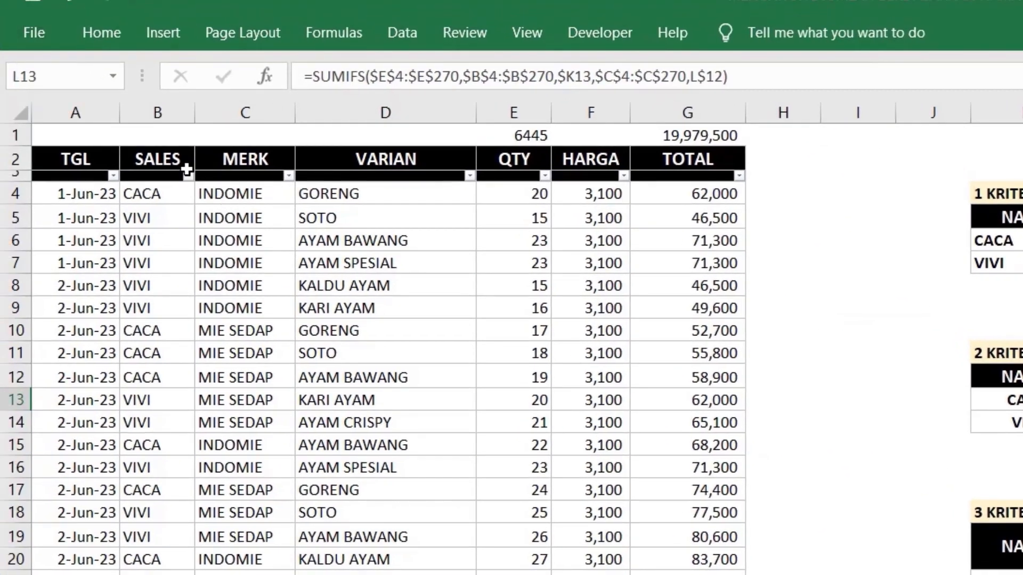
# Filter the SALES column to the first salesperson only to check the two-criteria result
pyautogui.click(183, 174)
pyautogui.click(85, 413)
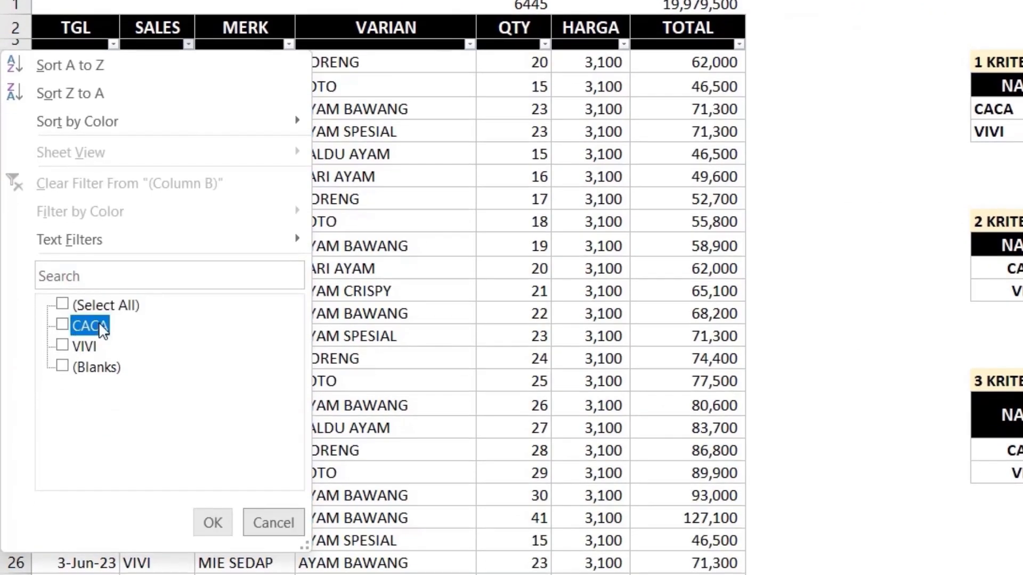
pyautogui.click(90, 433)
pyautogui.click(210, 521)
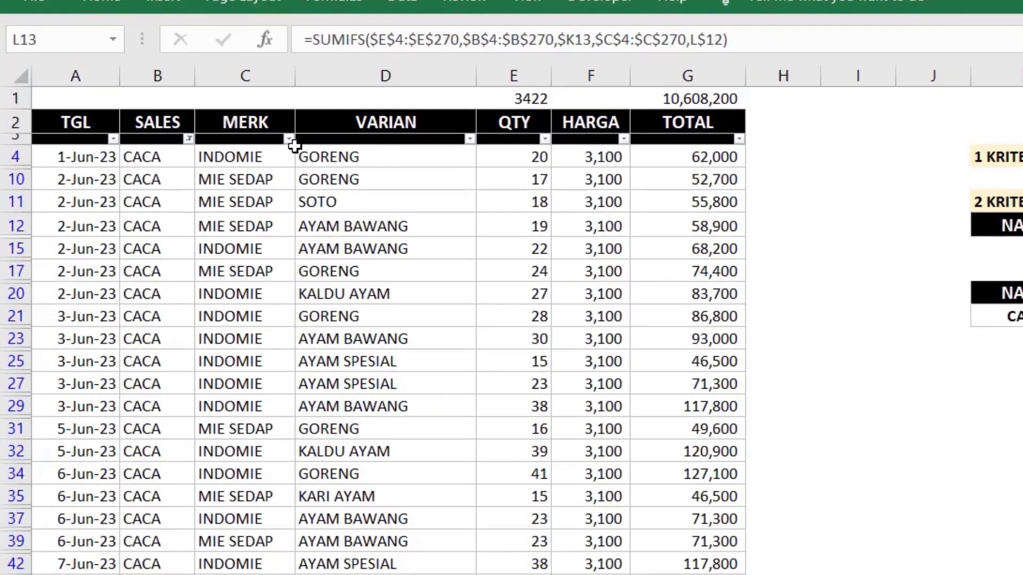
# Filter the MERK column to INDOMIE only to check the first salesperson's INDOMIE quantity
pyautogui.click(282, 59)
pyautogui.click(288, 44)
pyautogui.click(130, 434)
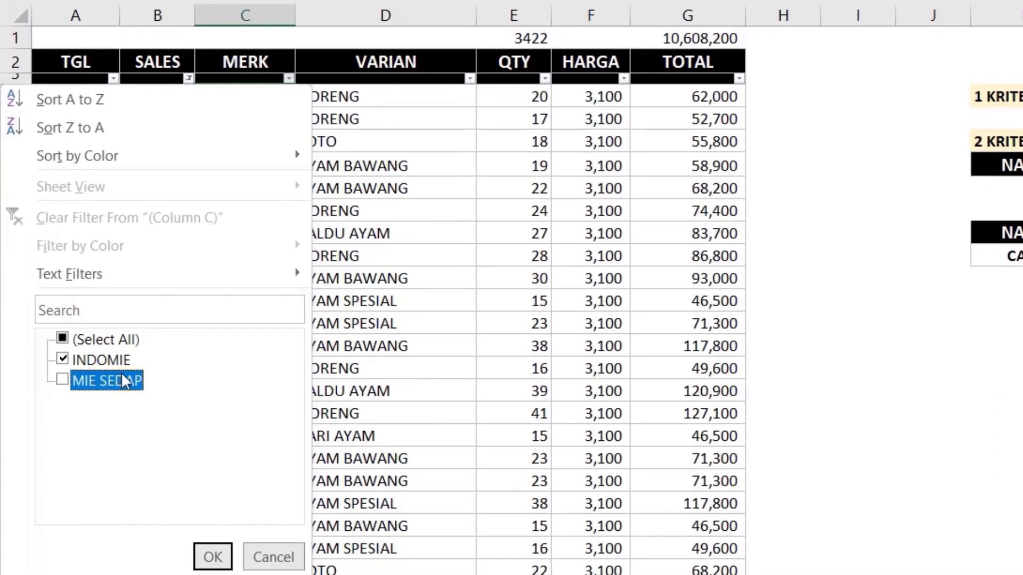
pyautogui.click(211, 555)
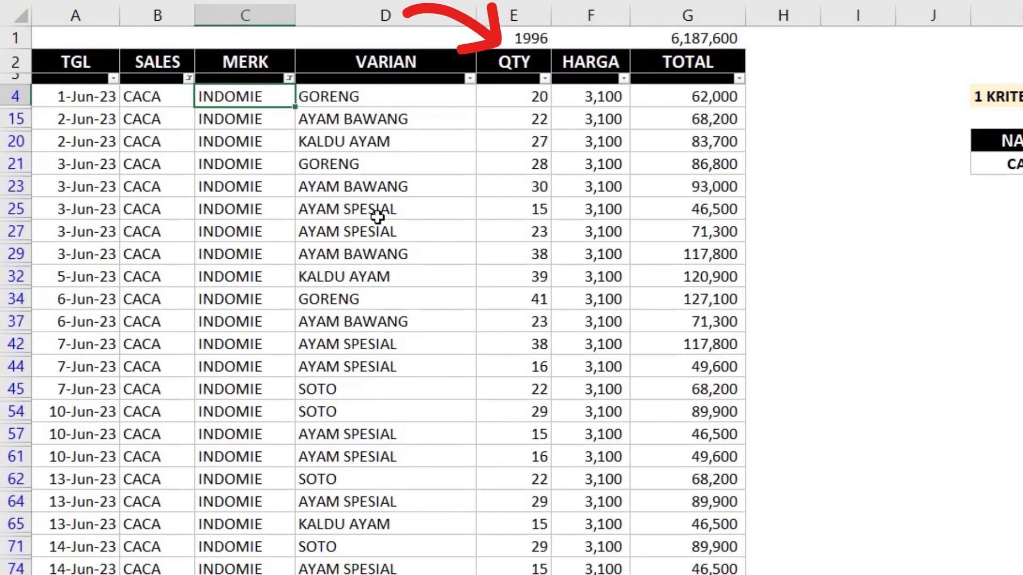
# Switch the MERK filter to MIE SEDAP only to check the first salesperson's MIE SEDAP quantity
pyautogui.click(288, 78)
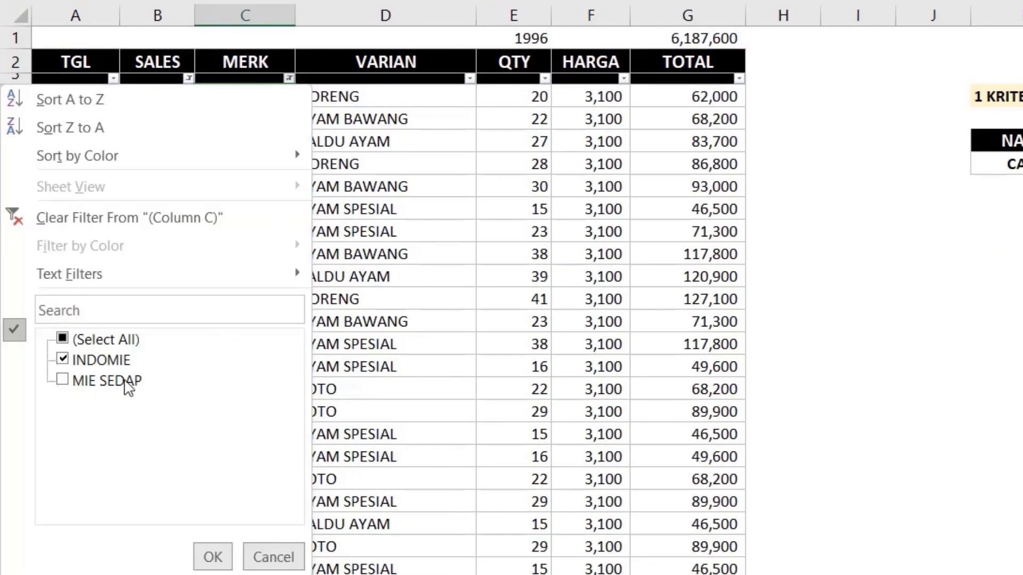
pyautogui.click(118, 363)
pyautogui.click(124, 384)
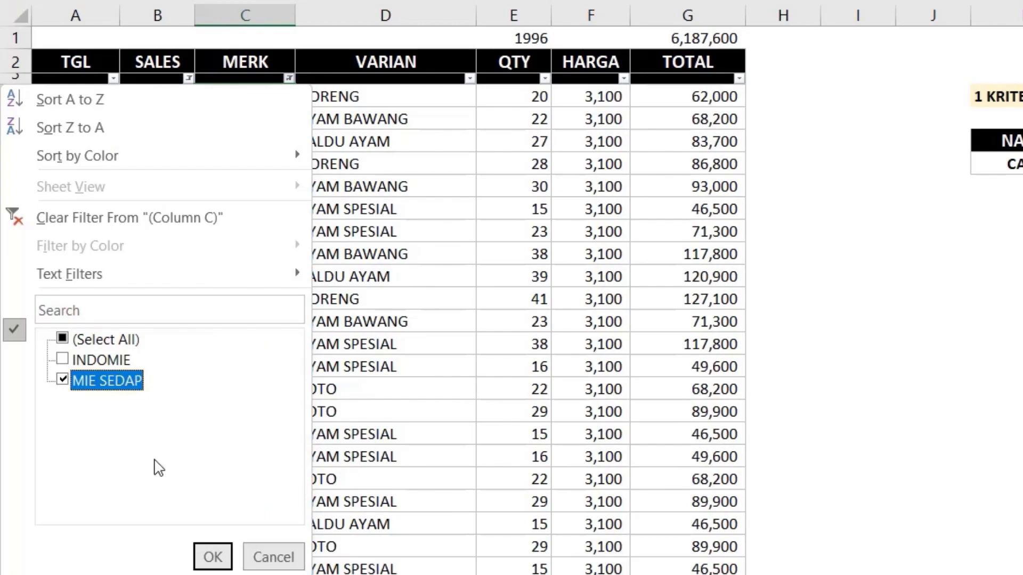
pyautogui.click(212, 556)
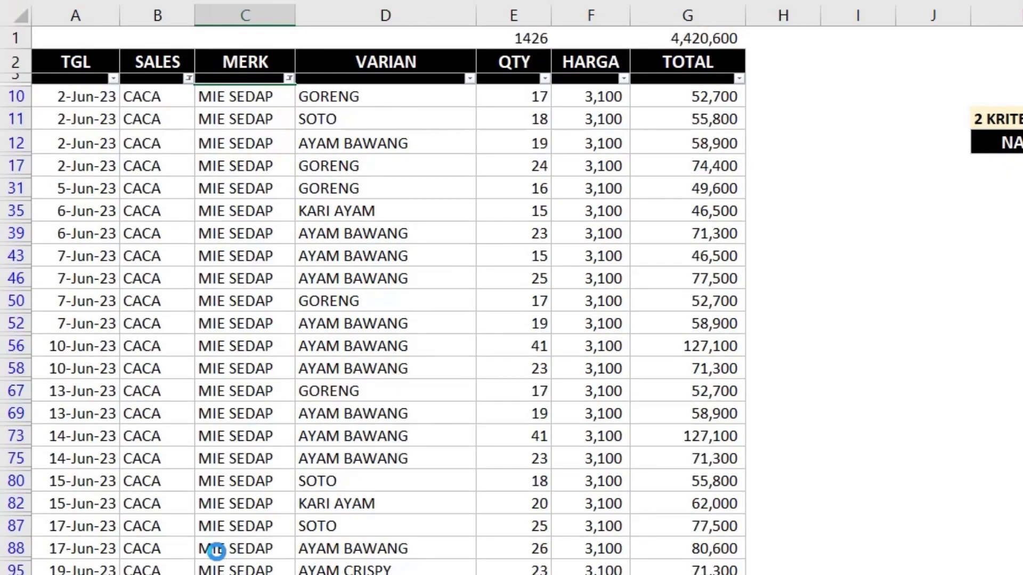
# Reselect all values in the MERK and SALES filters to show the complete sales data
pyautogui.click(288, 78)
pyautogui.click(105, 337)
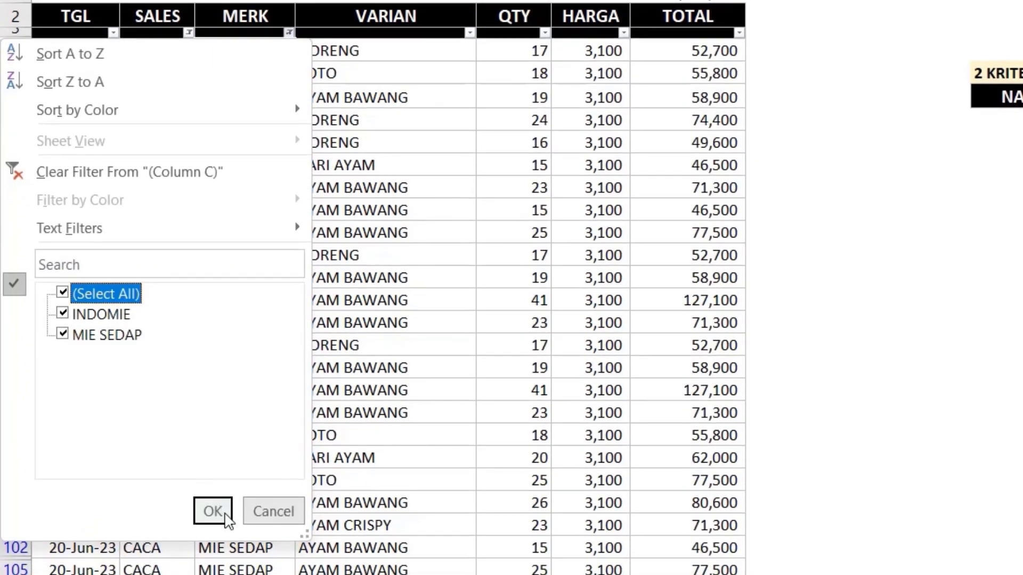
pyautogui.click(213, 551)
pyautogui.click(189, 33)
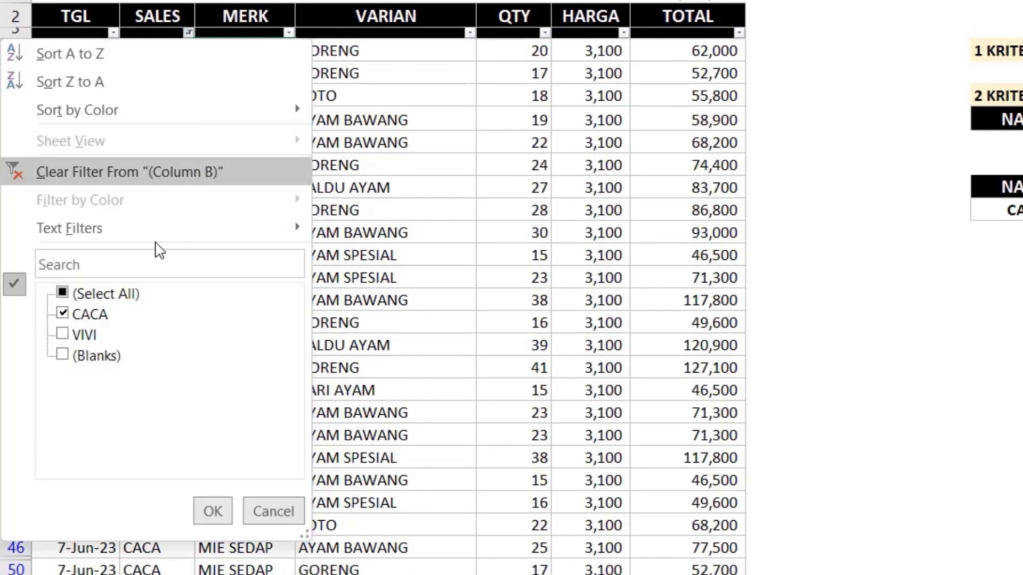
pyautogui.click(102, 294)
pyautogui.click(46, 505)
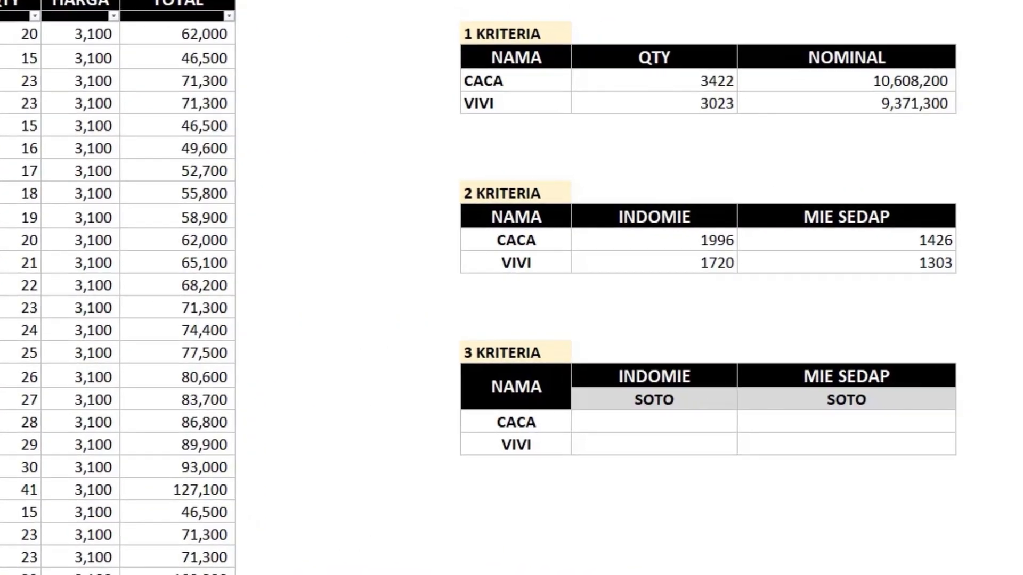